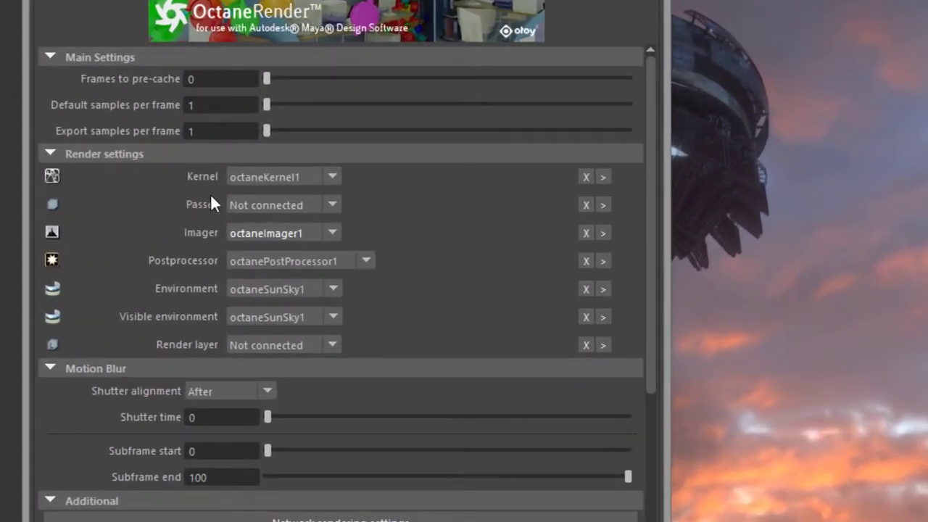
# Create a new octanePasses1 node from the Passes dropdown in Render Settings
pyautogui.click(264, 205)
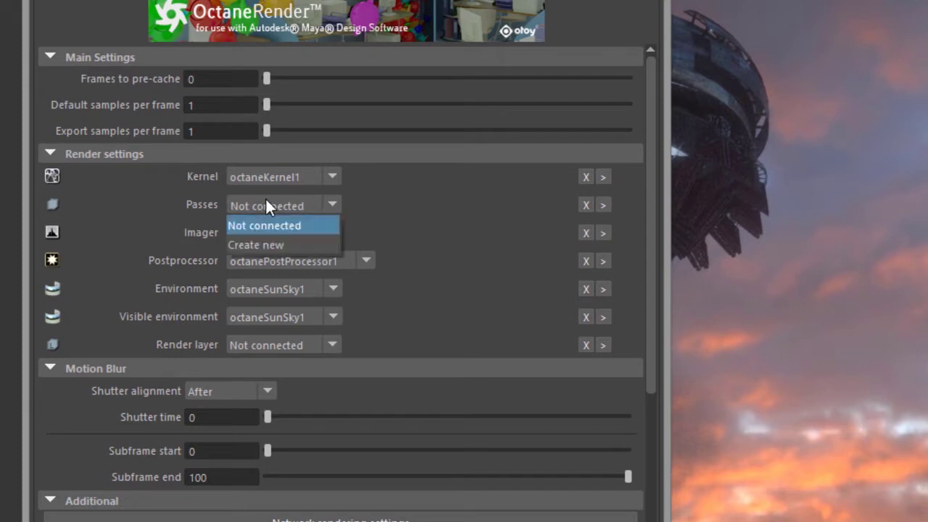
pyautogui.click(262, 244)
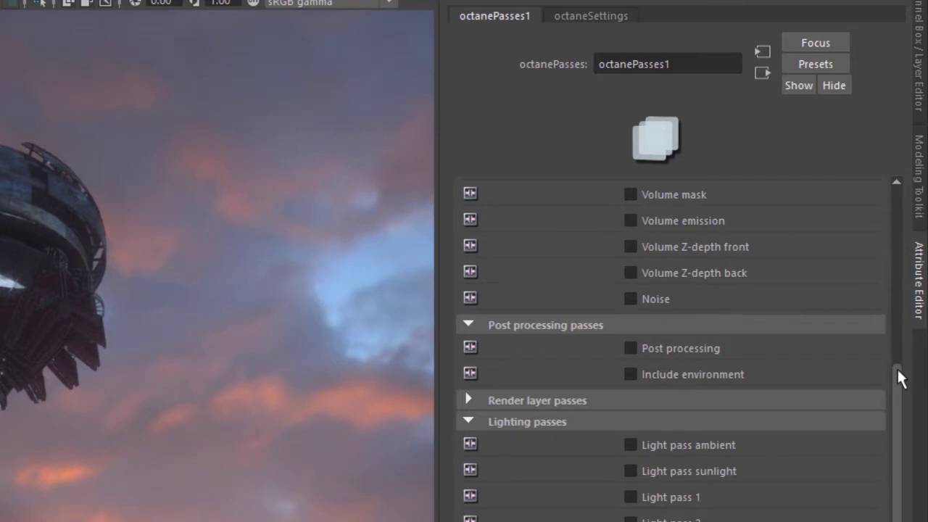
# Collapse the Beauty, Post processing, Lighting and Info passes frames, then re-expand Beauty passes
pyautogui.moveTo(897, 374); pyautogui.dragTo(899, 181)
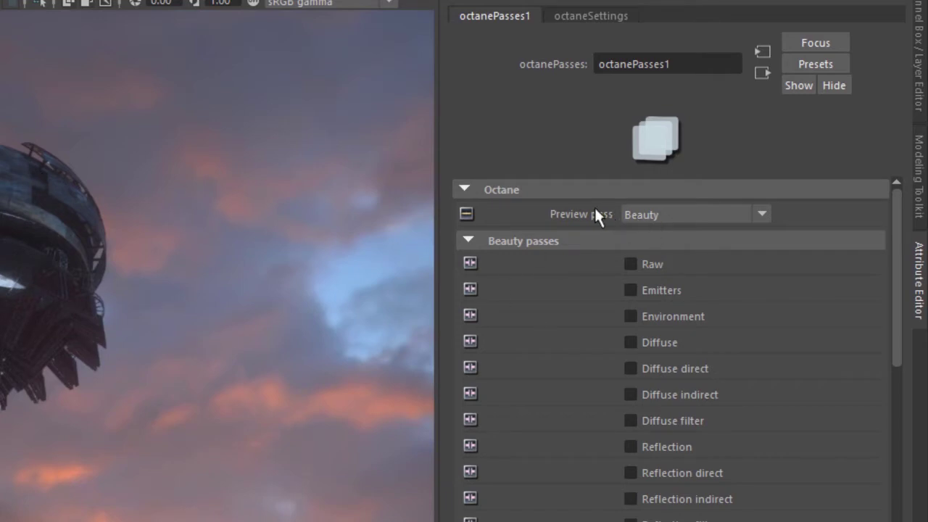
pyautogui.click(470, 240)
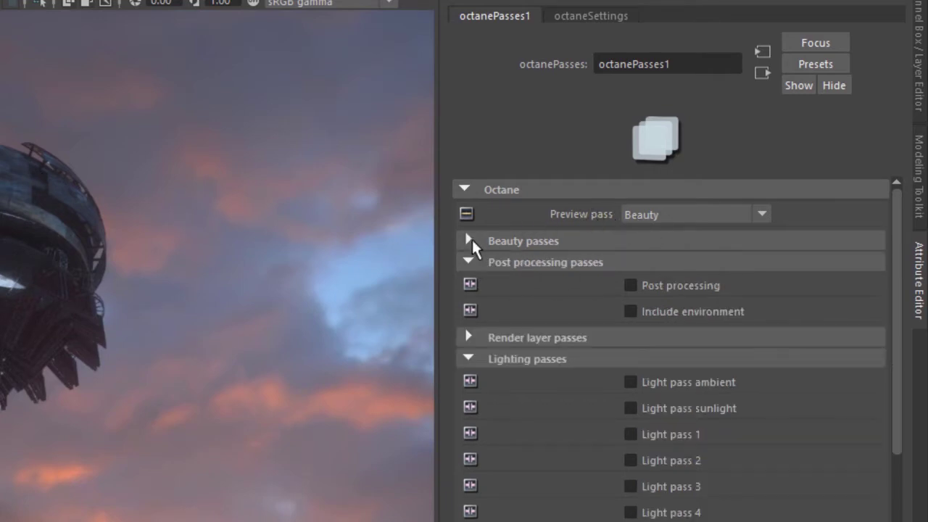
pyautogui.click(471, 261)
pyautogui.click(469, 304)
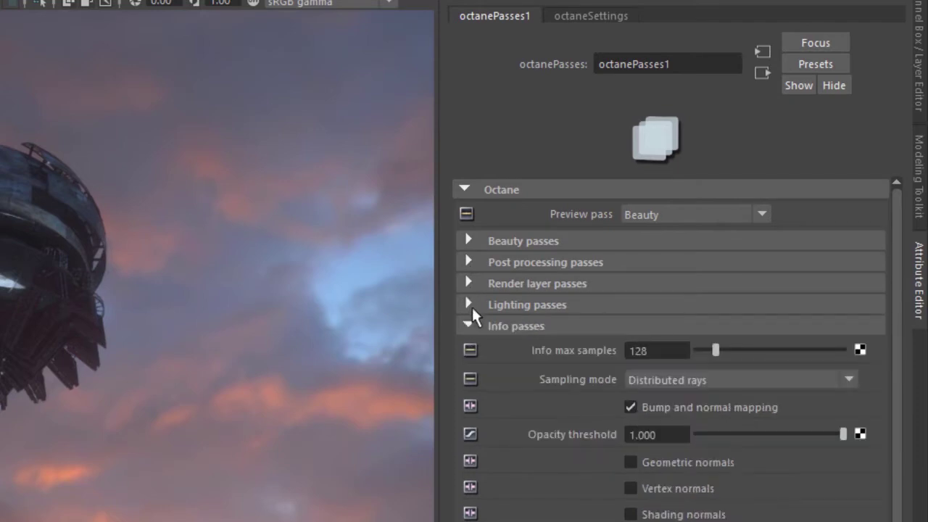
pyautogui.click(469, 326)
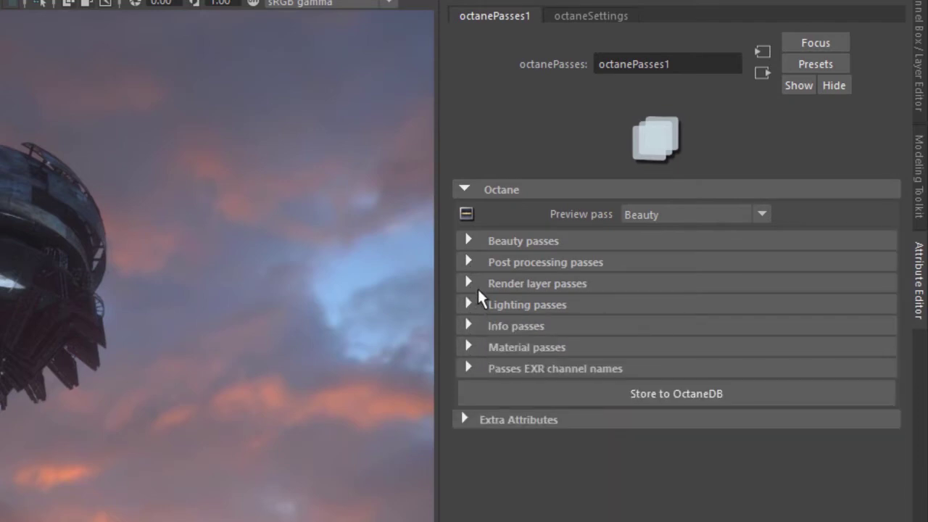
pyautogui.click(470, 240)
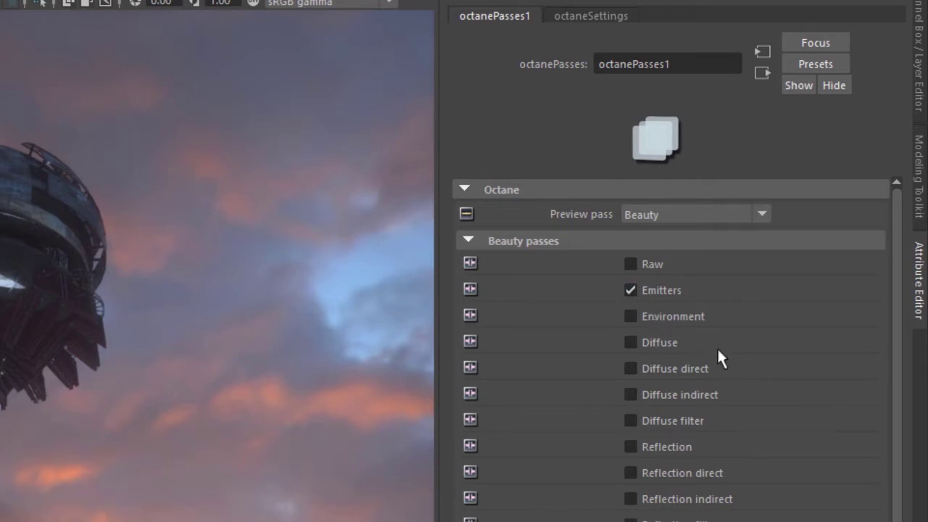
# Enable the Diffuse direct, Diffuse indirect, Reflection direct and Reflection indirect passes
pyautogui.click(630, 369)
pyautogui.click(666, 395)
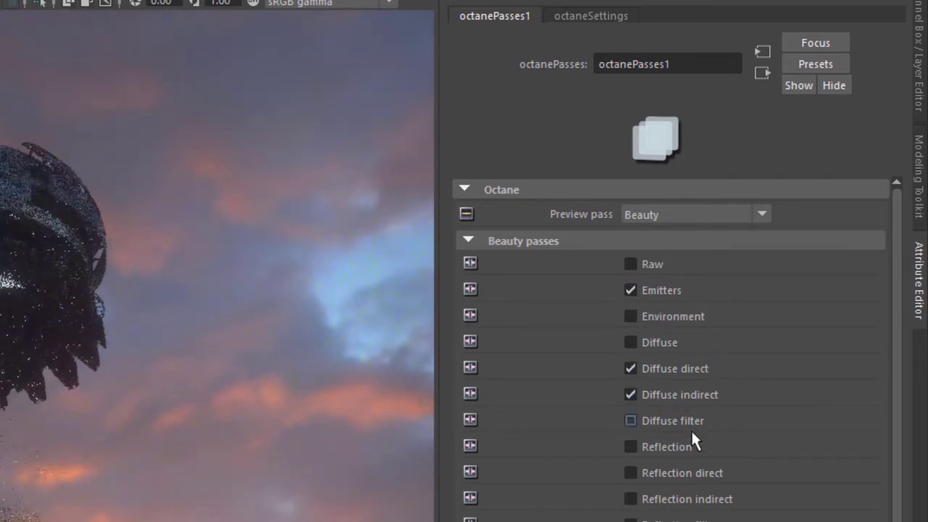
pyautogui.click(683, 472)
pyautogui.click(692, 499)
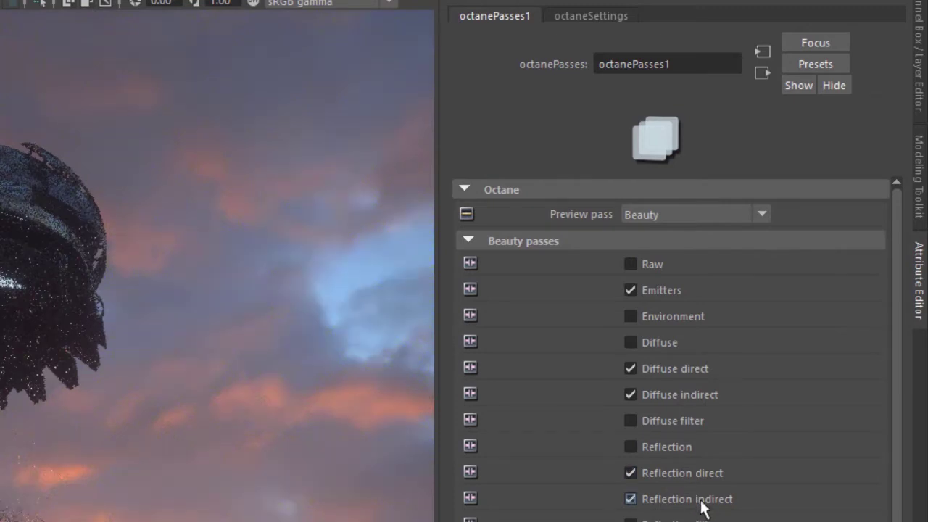
# Enable the Light direction, Volume and Volume mask passes
pyautogui.scroll(-5, 897, 516)
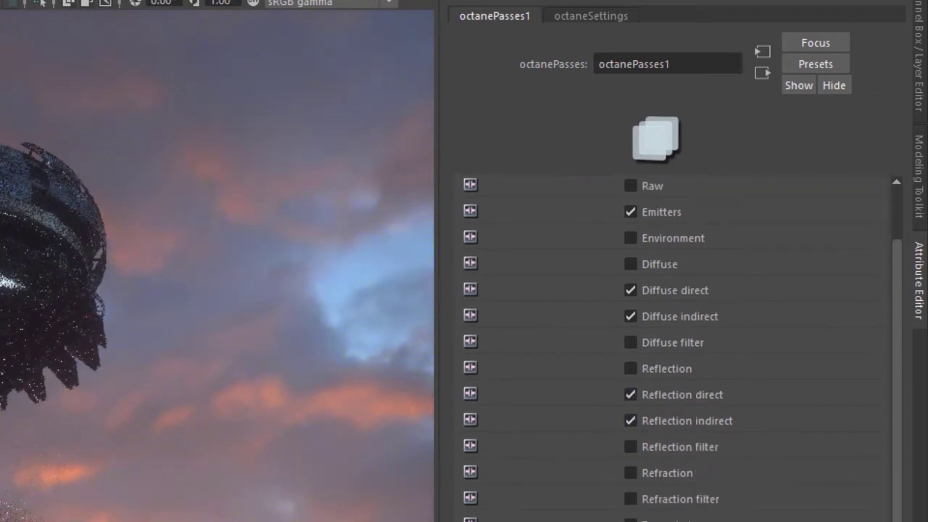
pyautogui.scroll(-3, 674, 348)
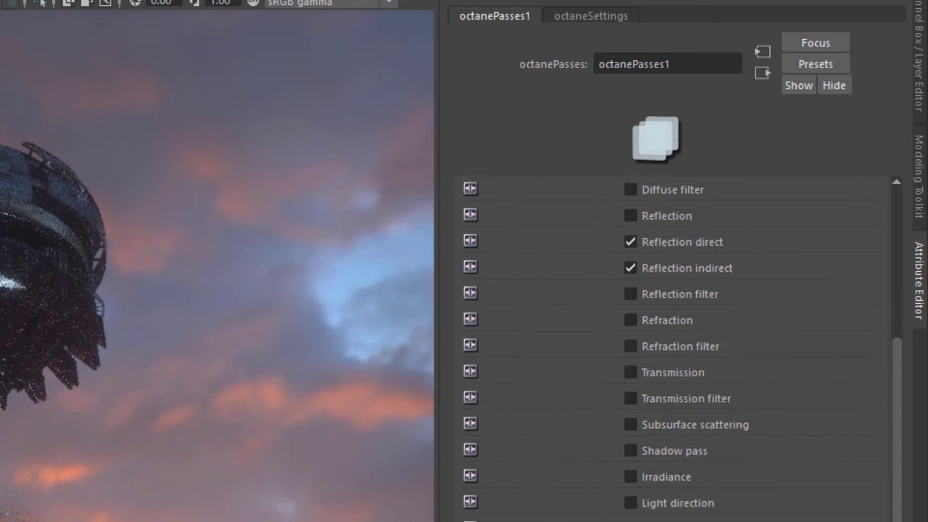
pyautogui.click(649, 503)
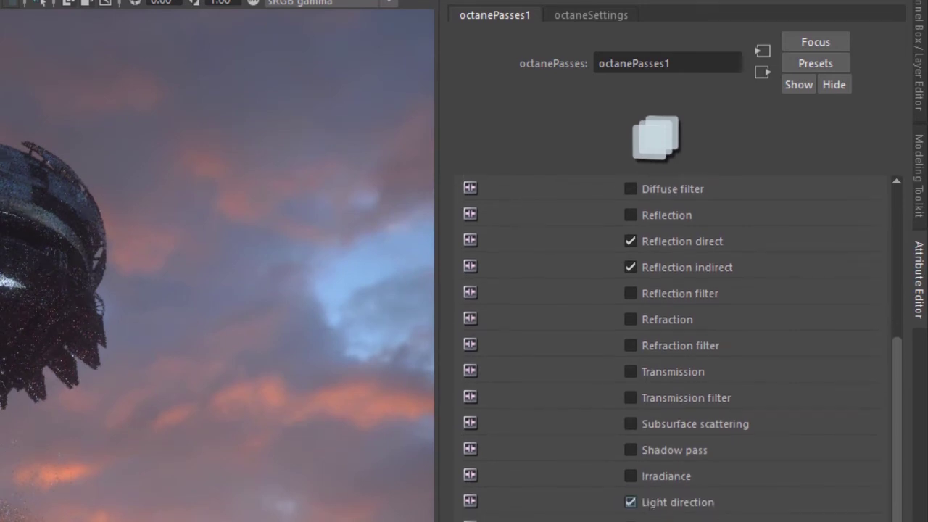
pyautogui.scroll(-2, 657, 494)
pyautogui.scroll(-1, 659, 475)
pyautogui.click(656, 440)
pyautogui.click(664, 467)
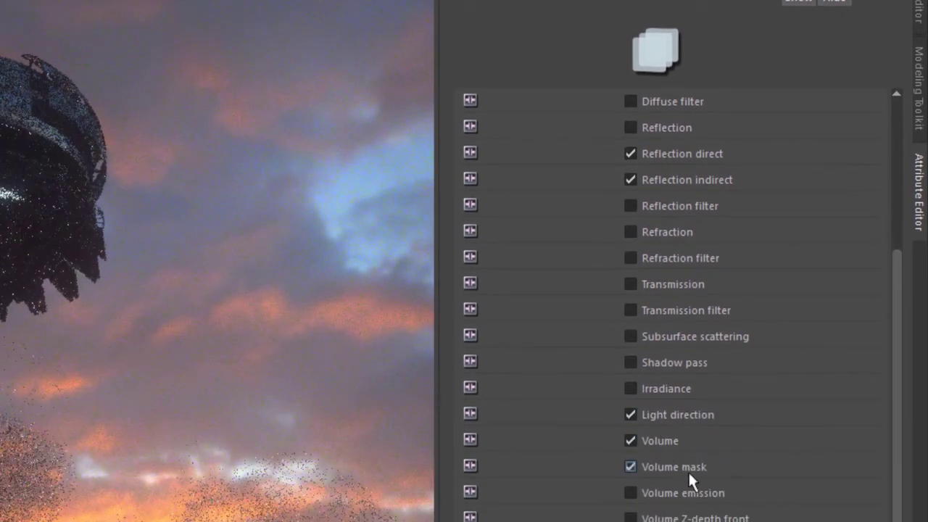
# Expand Post processing passes, enable the Post processing pass, and expand Info passes
pyautogui.scroll(-2, 466, 519)
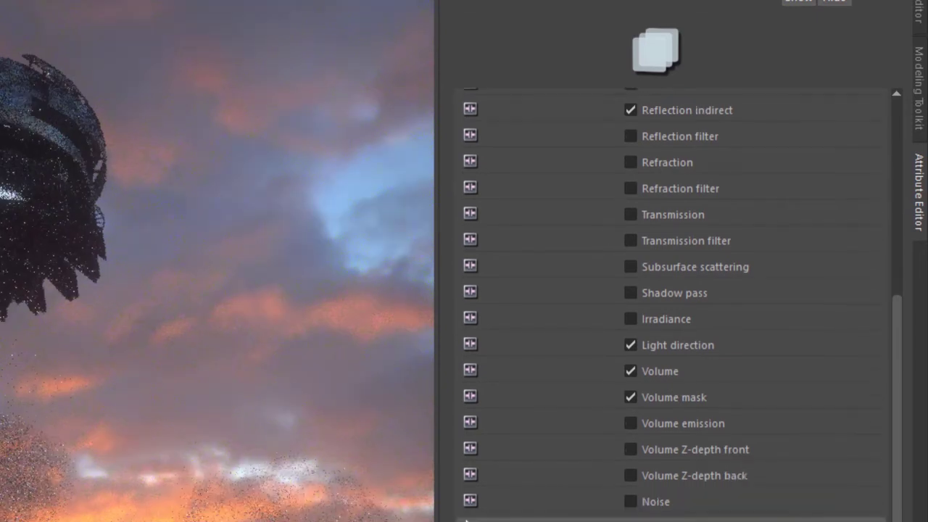
pyautogui.scroll(-5, 464, 471)
pyautogui.click(469, 343)
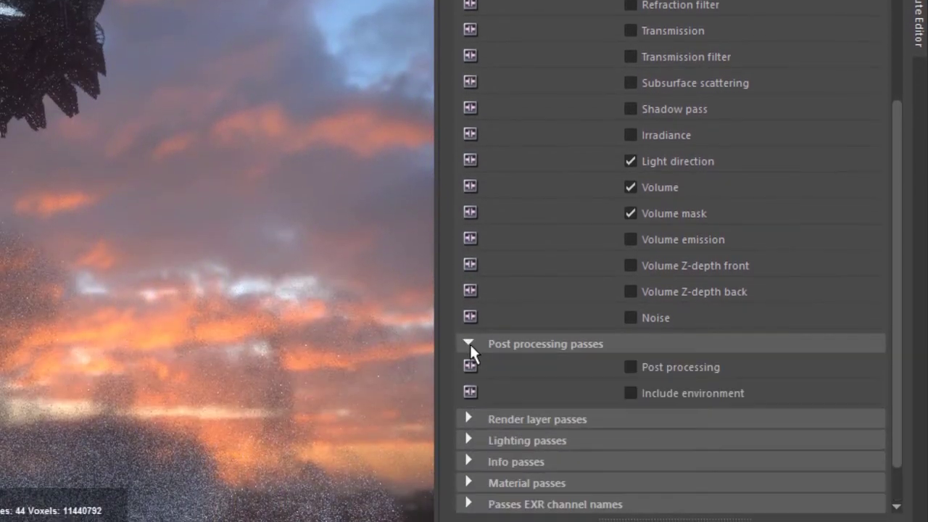
pyautogui.click(645, 366)
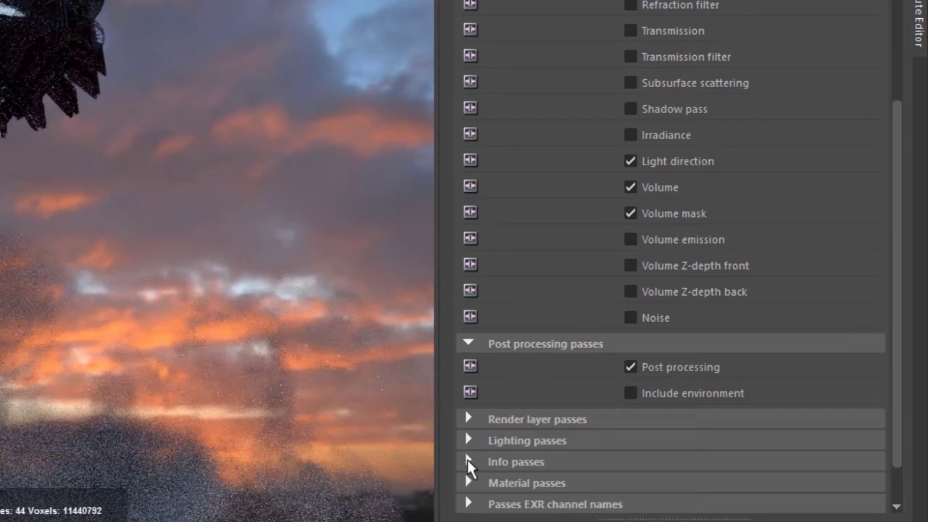
pyautogui.click(470, 460)
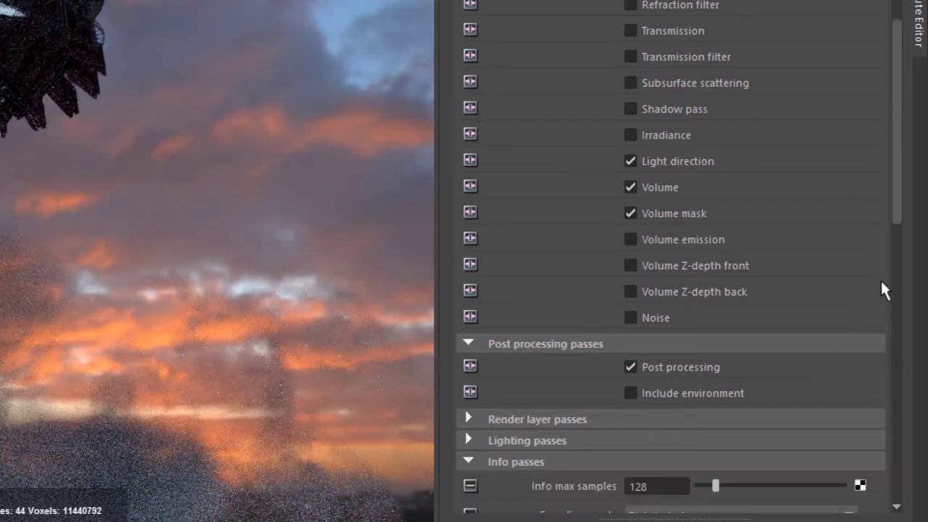
# Under Info passes, tick Shading normals, Z-depth, Position and Ambient occlusion
pyautogui.moveTo(894, 208); pyautogui.dragTo(880, 366)
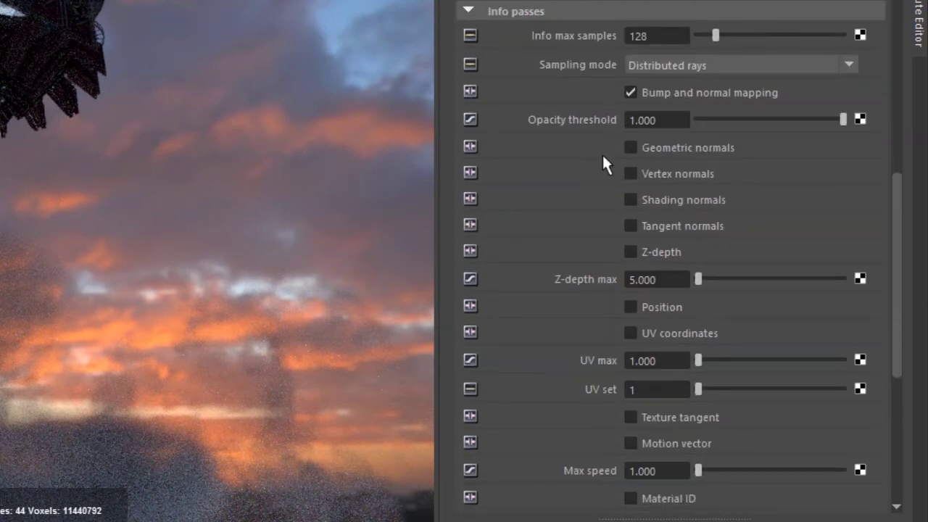
pyautogui.click(640, 200)
pyautogui.click(639, 254)
pyautogui.click(644, 305)
pyautogui.scroll(-5, 886, 362)
pyautogui.scroll(-1, 881, 384)
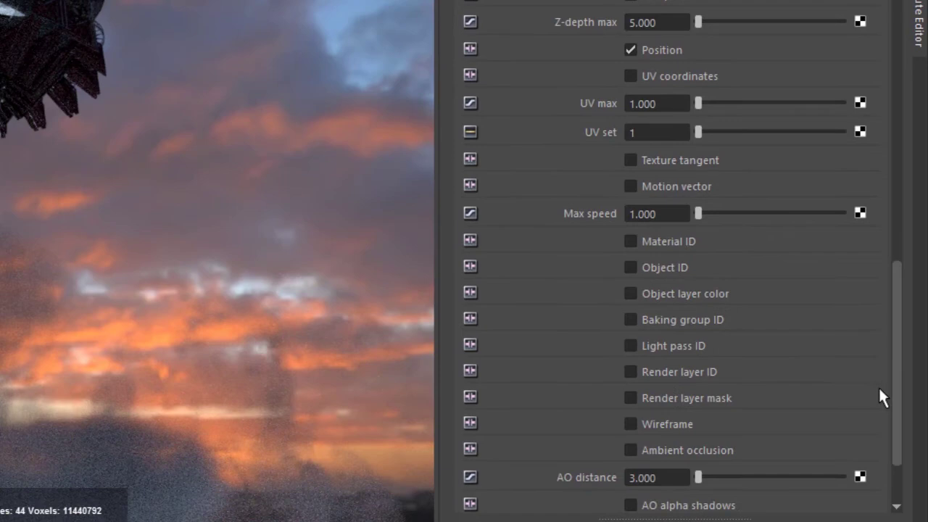
pyautogui.click(698, 442)
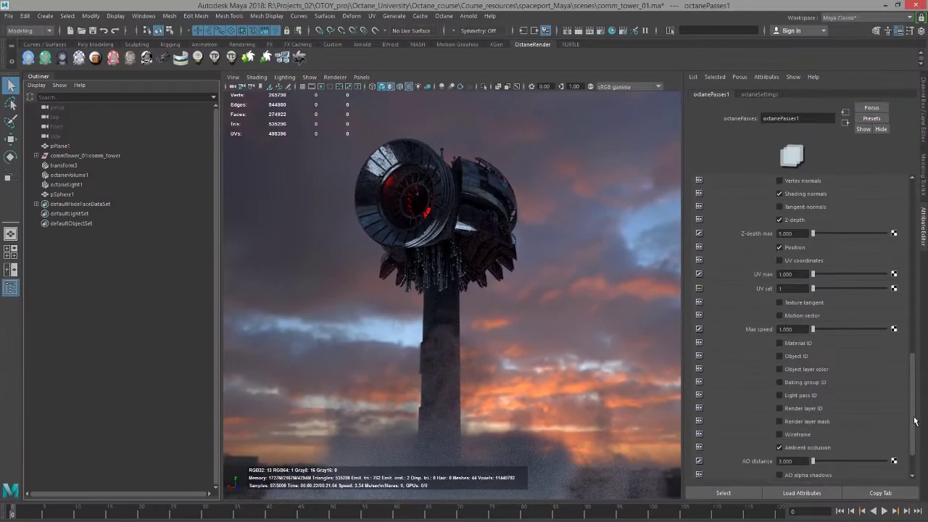
pyautogui.moveTo(915, 421); pyautogui.dragTo(912, 221)
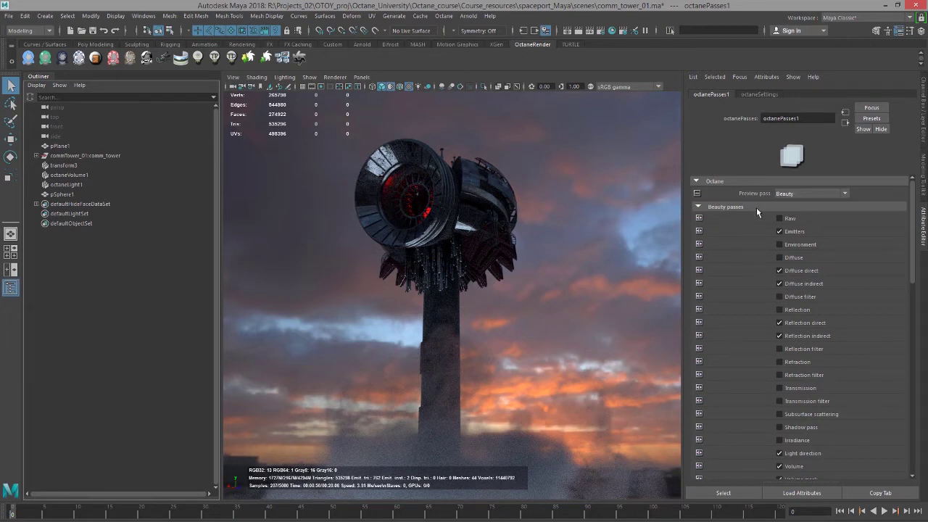
# Preview the Emitters then Diffuse direct pass, toggling gamma correction on and off to compare
pyautogui.click(797, 194)
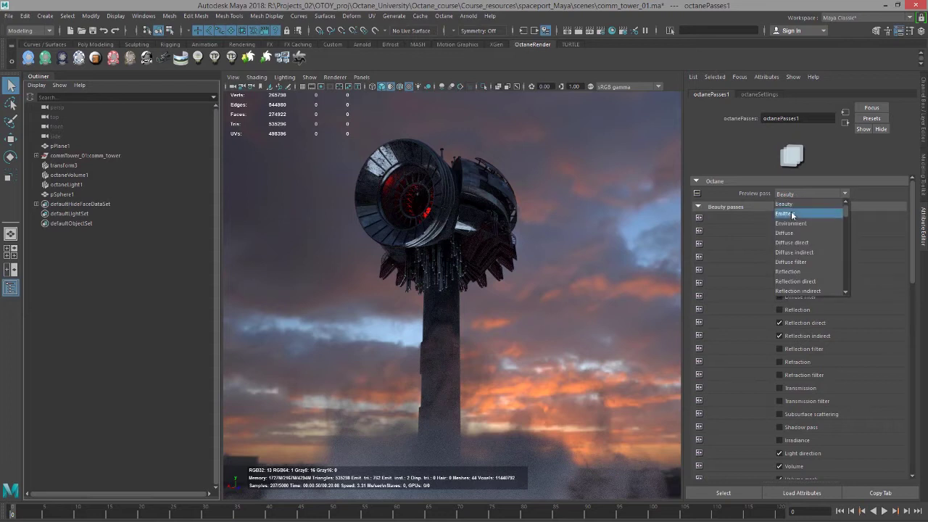
pyautogui.click(793, 215)
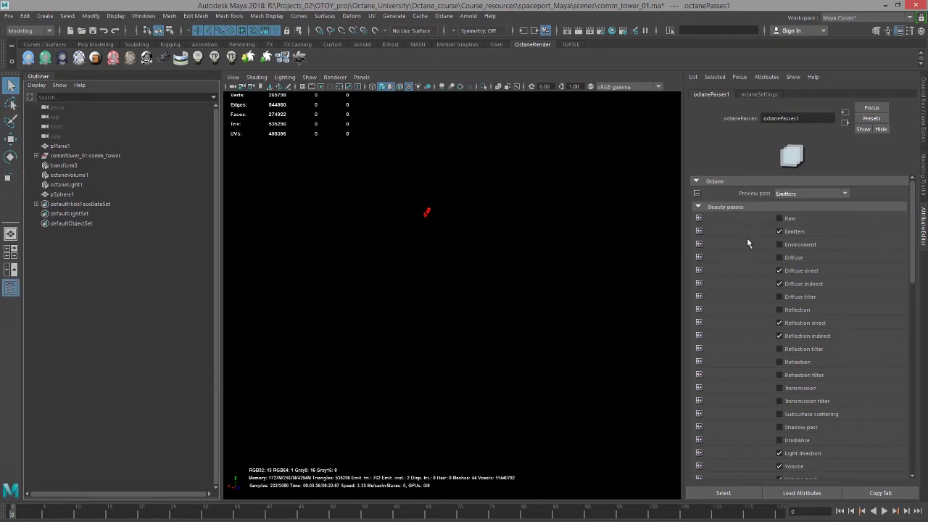
pyautogui.click(792, 195)
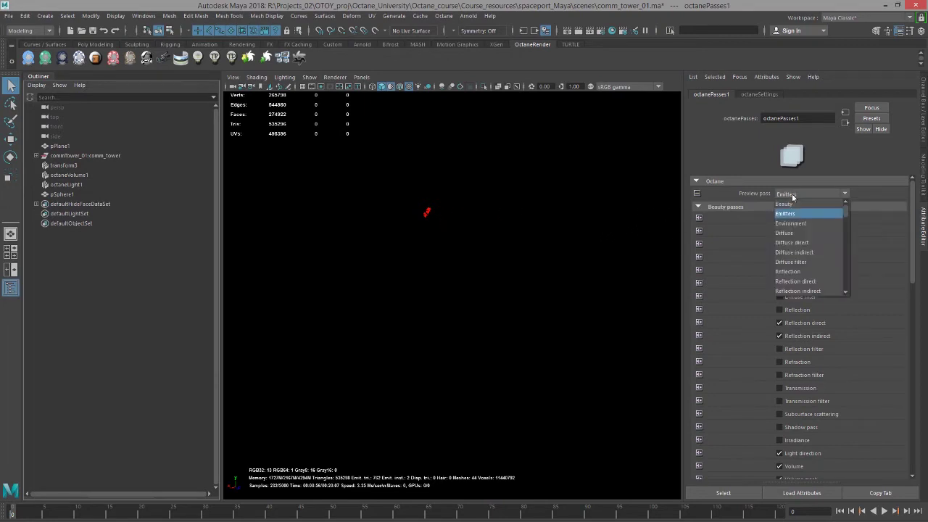
pyautogui.click(797, 243)
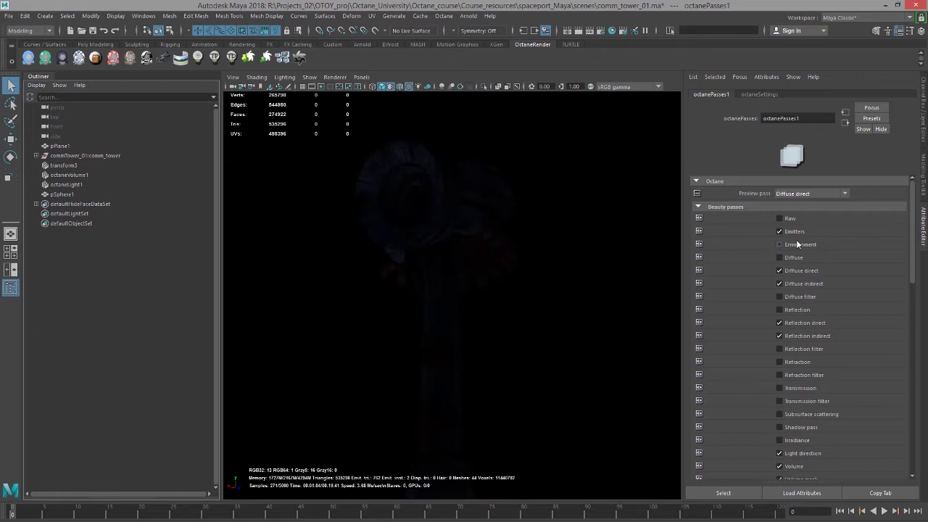
pyautogui.click(591, 88)
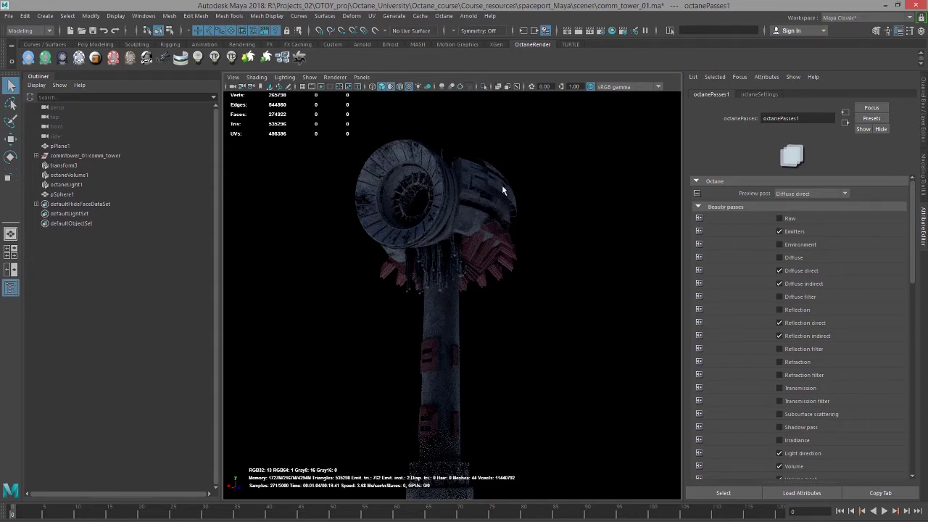
pyautogui.click(591, 88)
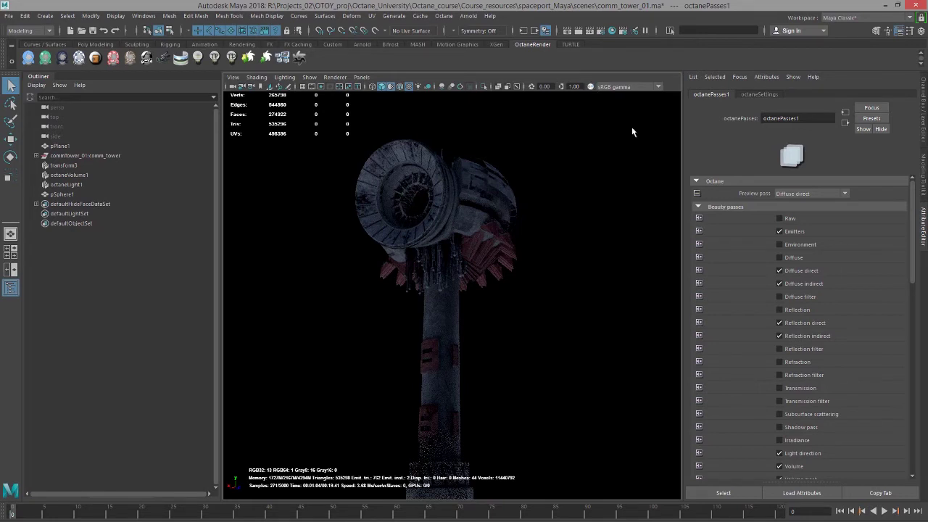
# Preview the Diffuse indirect and Reflection direct passes, comparing each with gamma correction on and off
pyautogui.click(791, 193)
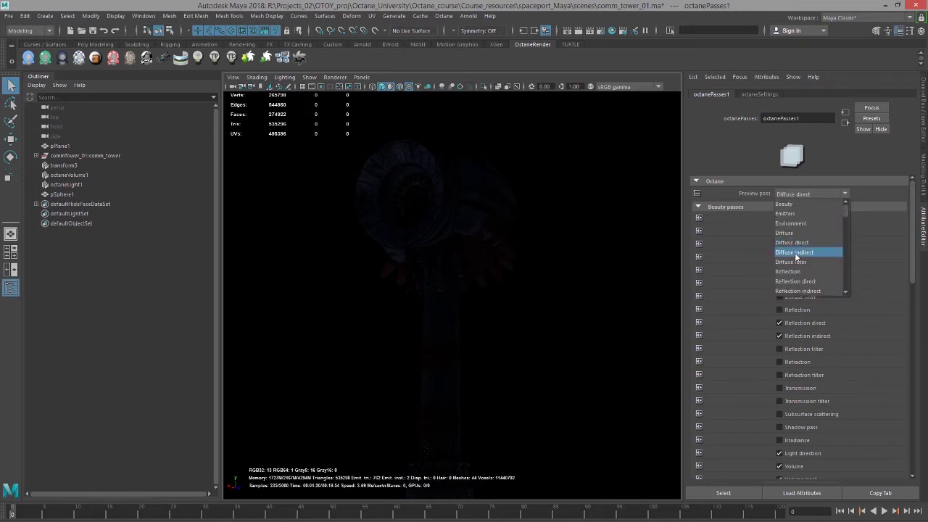
pyautogui.click(795, 252)
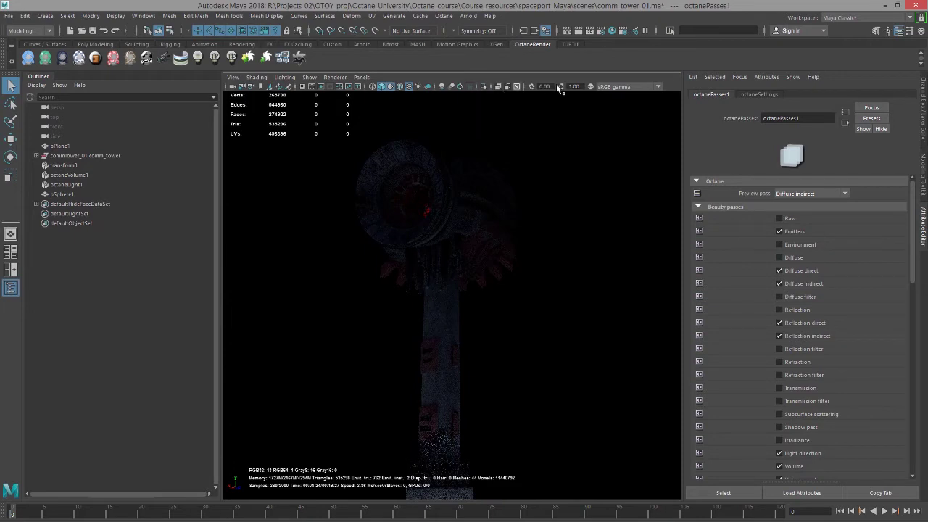
pyautogui.click(591, 87)
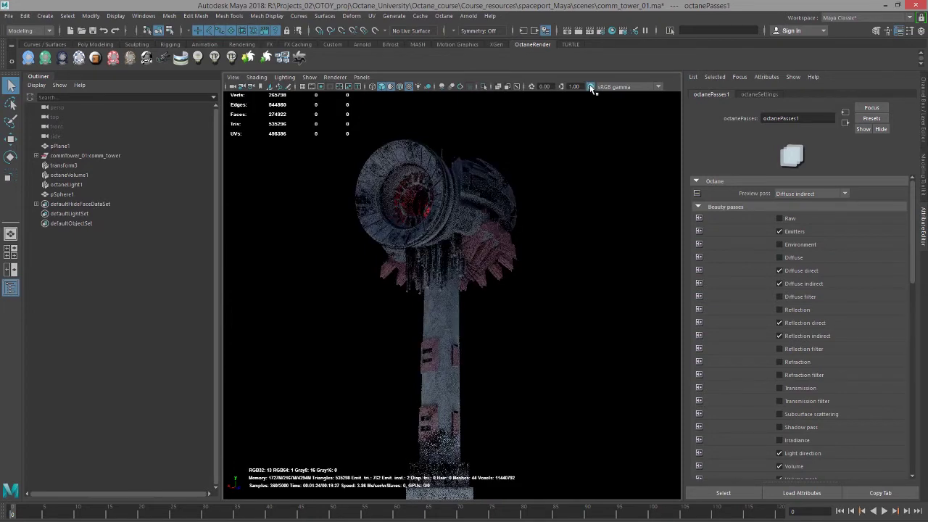
pyautogui.click(591, 86)
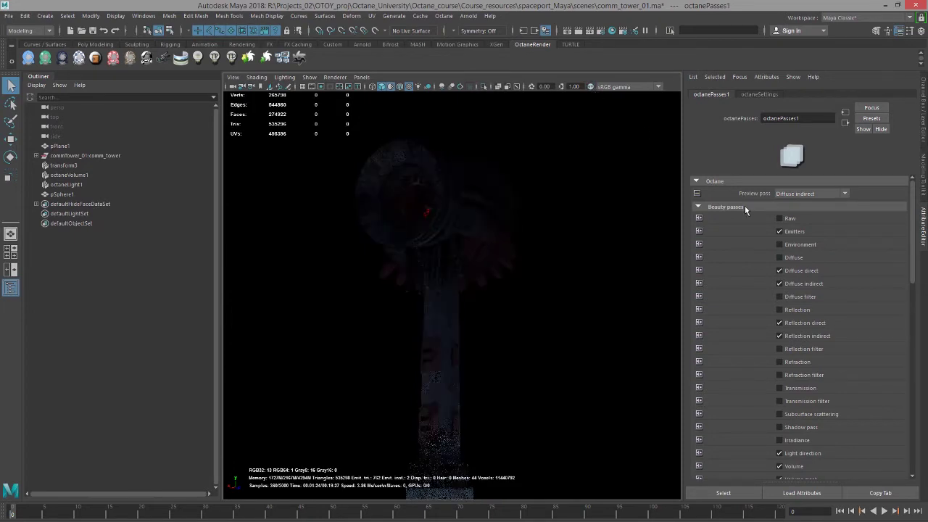
pyautogui.click(798, 194)
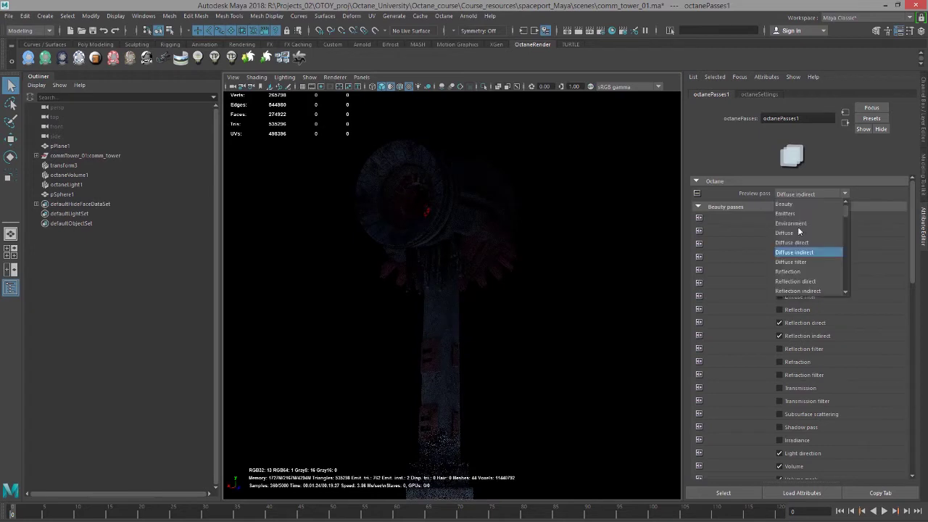
pyautogui.click(798, 281)
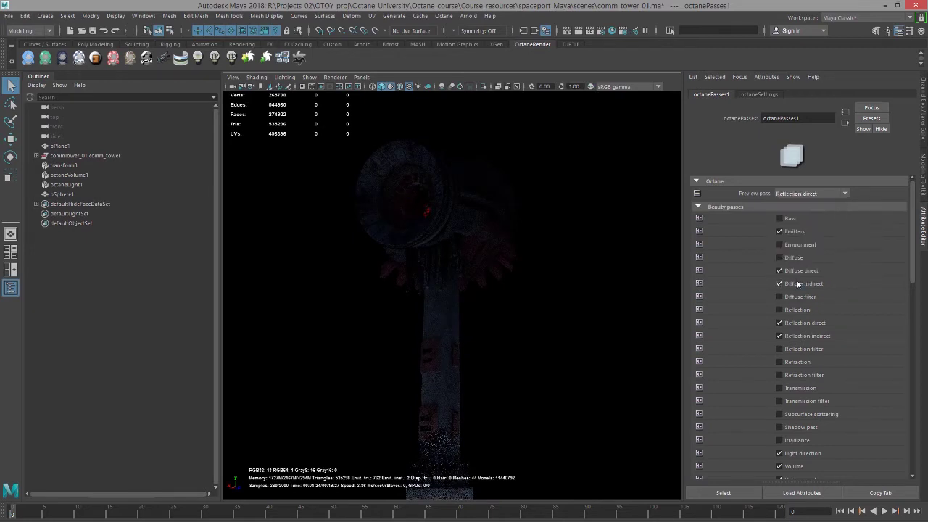
pyautogui.click(591, 87)
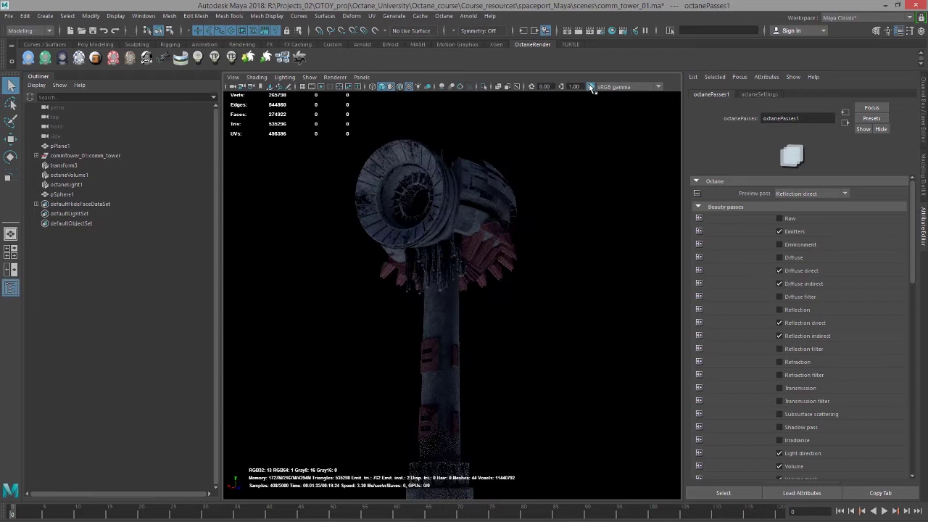
pyautogui.click(591, 86)
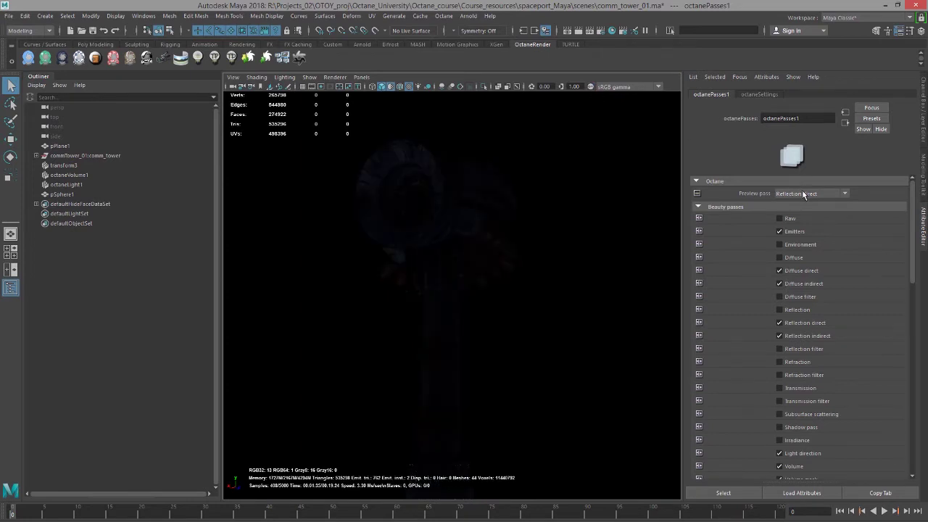
# Preview the Reflection indirect and Light direction passes, toggling gamma correction on Light direction
pyautogui.click(803, 193)
pyautogui.click(803, 291)
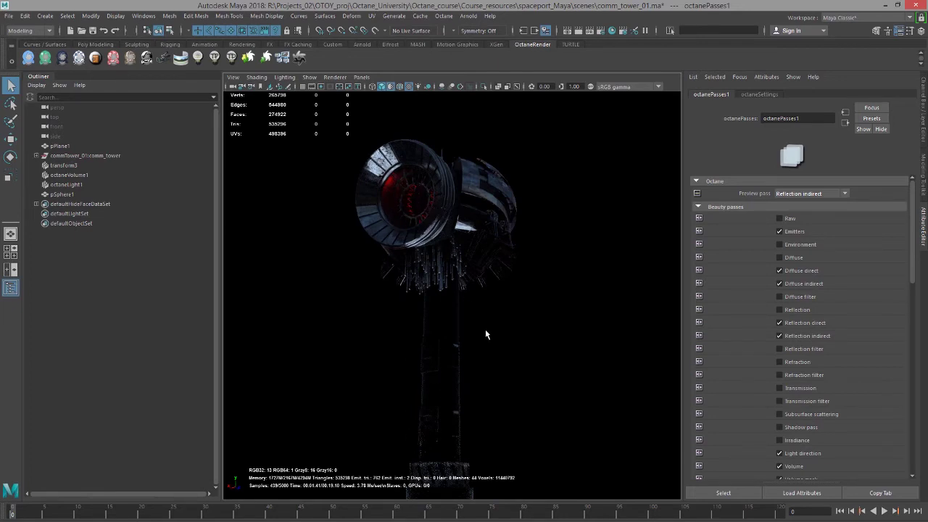
pyautogui.click(834, 194)
pyautogui.click(811, 251)
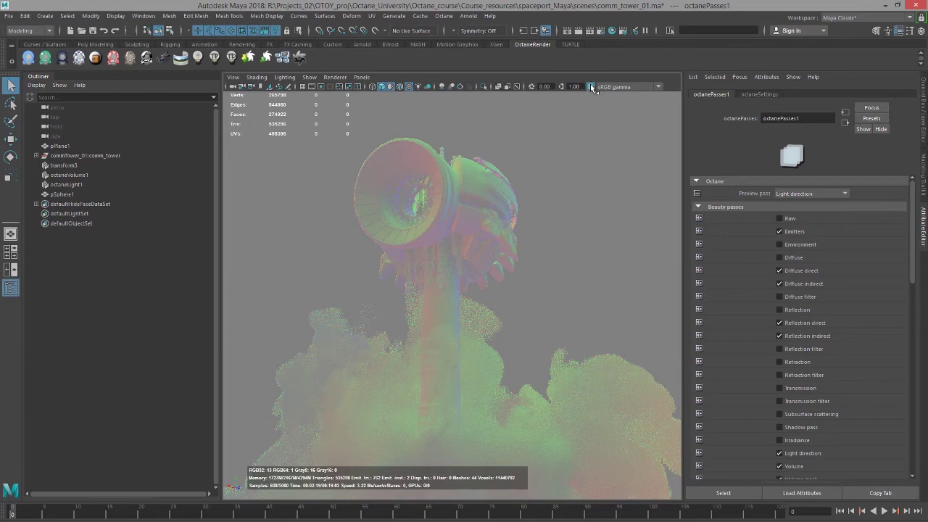
pyautogui.click(591, 86)
pyautogui.click(591, 86)
# Preview the Volume and Volume mask passes, then switch the preview to Z-depth
pyautogui.click(804, 193)
pyautogui.click(803, 262)
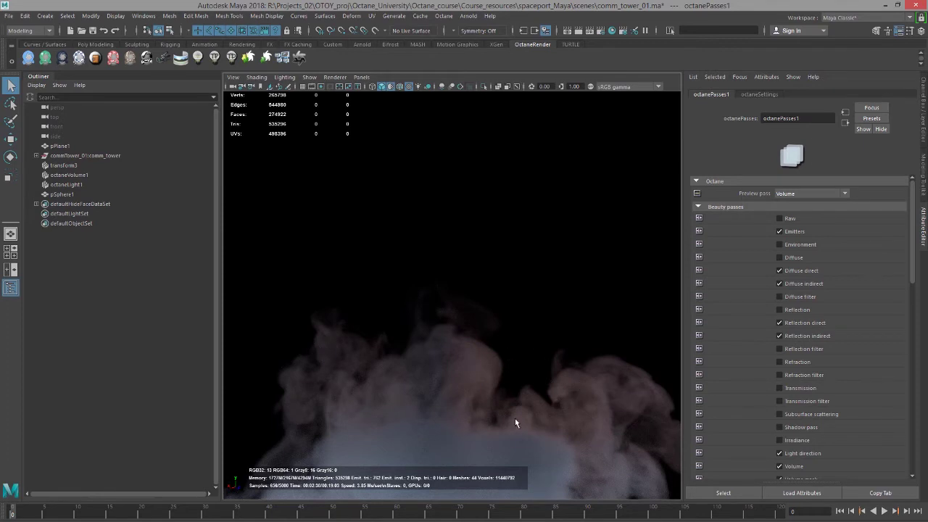
pyautogui.click(815, 195)
pyautogui.click(795, 272)
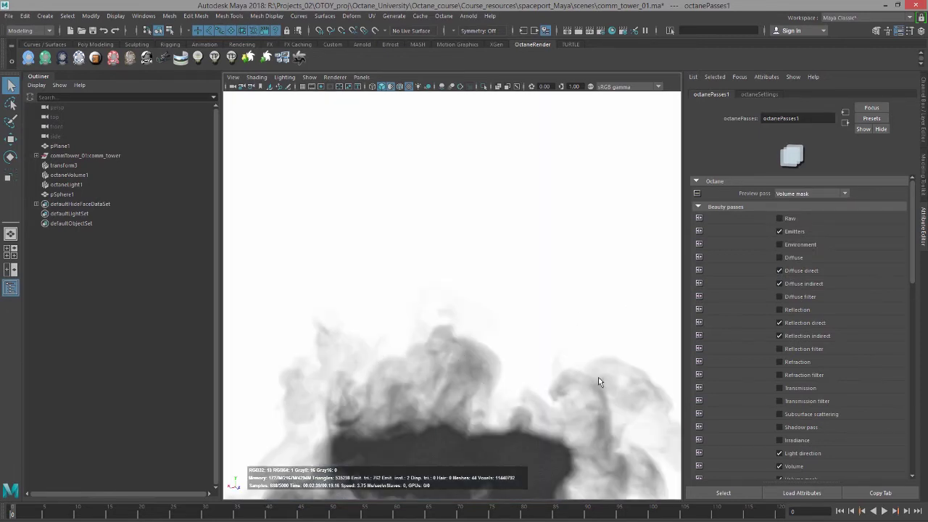
pyautogui.click(811, 192)
pyautogui.click(808, 273)
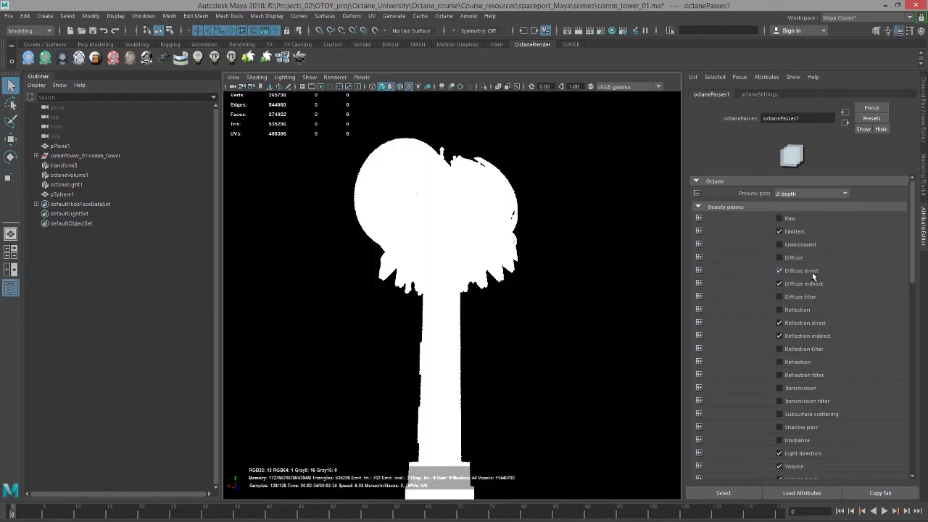
# Set Z-depth max to 500, then drag its slider up to roughly 6881
pyautogui.moveTo(915, 251); pyautogui.dragTo(909, 393)
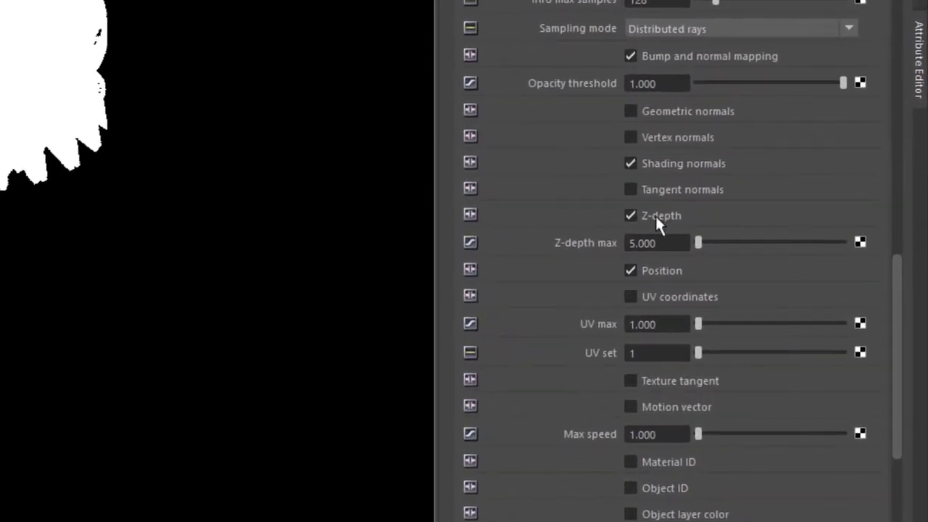
pyautogui.click(803, 319)
pyautogui.write('500')
pyautogui.press('Return')
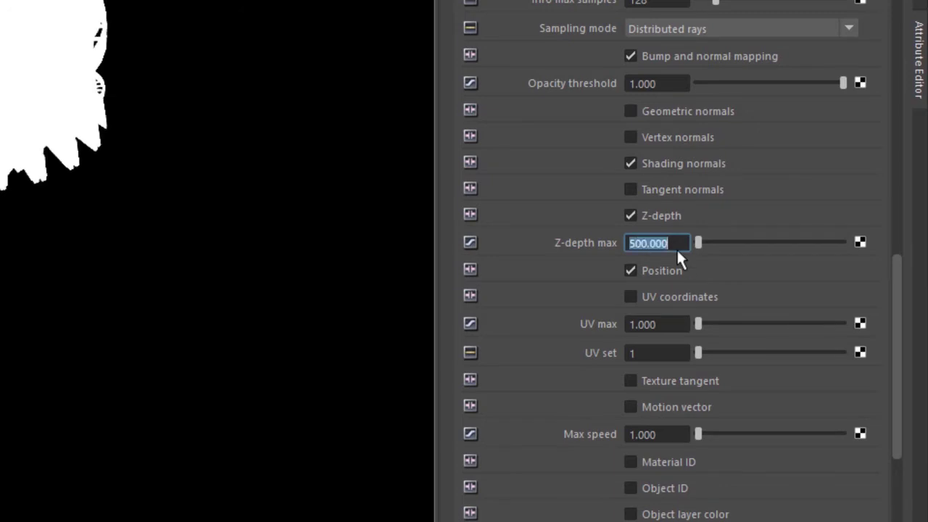
pyautogui.moveTo(699, 242); pyautogui.dragTo(819, 319)
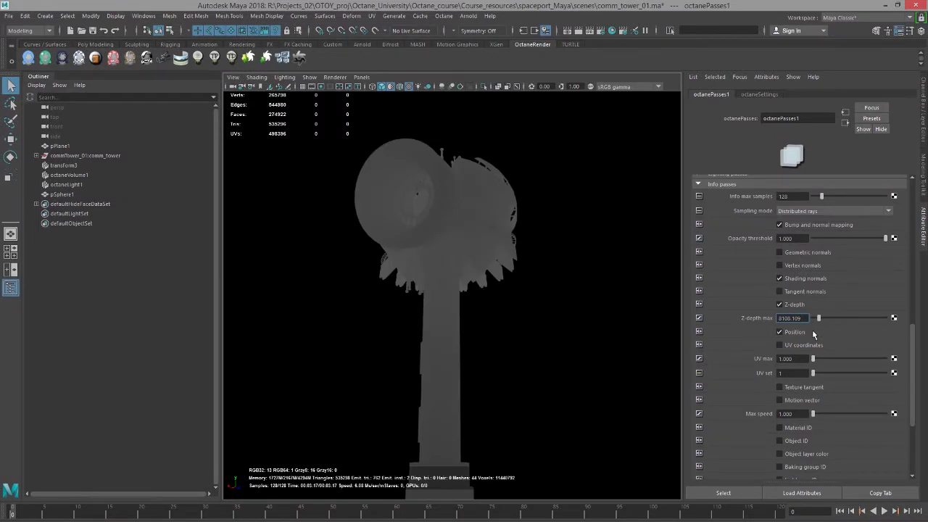
pyautogui.moveTo(820, 317); pyautogui.dragTo(817, 317)
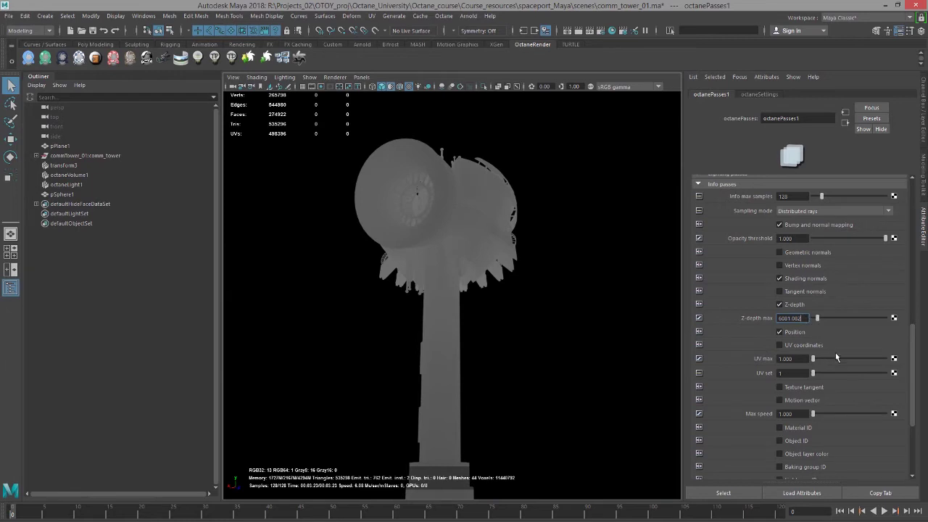
# Preview the Geometric normals, Shading normals and Position passes in turn
pyautogui.scroll(10, 835, 352)
pyautogui.click(845, 193)
pyautogui.click(826, 253)
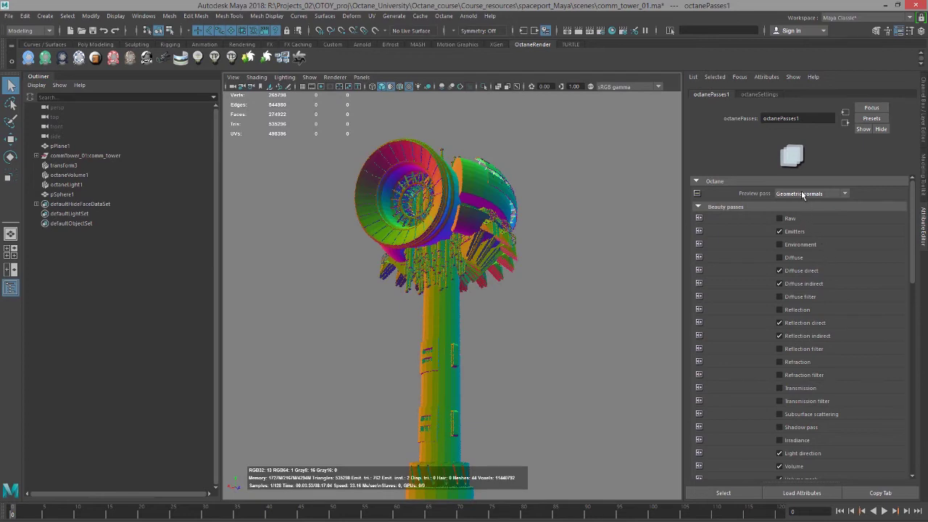
pyautogui.click(802, 192)
pyautogui.click(801, 261)
pyautogui.click(825, 190)
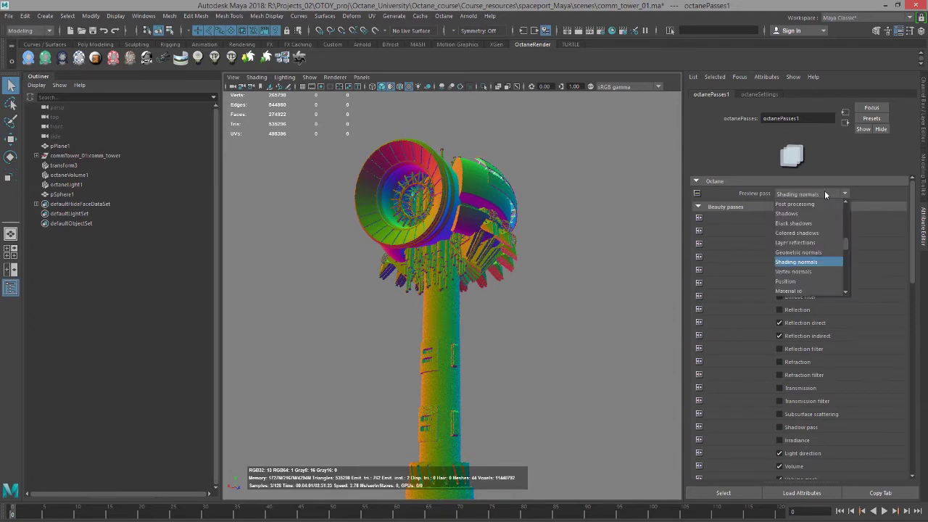
pyautogui.click(796, 282)
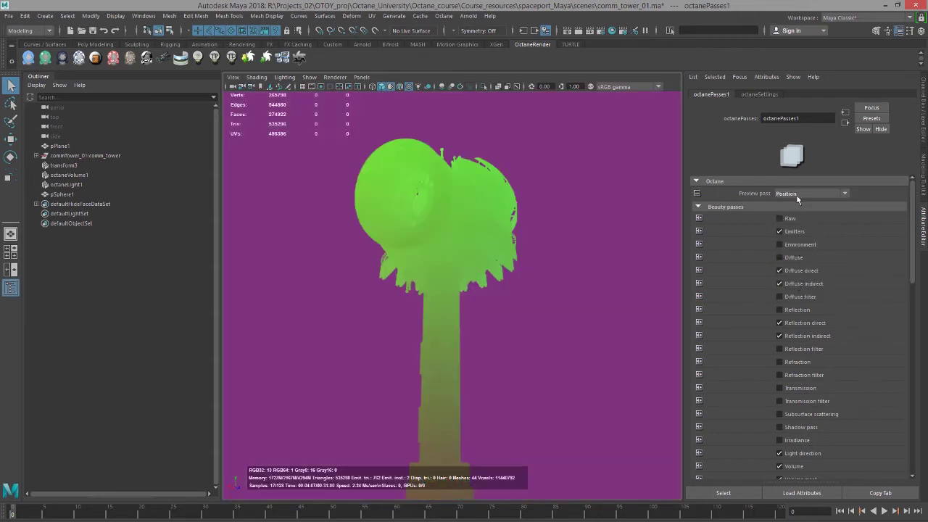
# Set the preview pass to Ambient occlusion
pyautogui.click(800, 192)
pyautogui.scroll(-5, 846, 242)
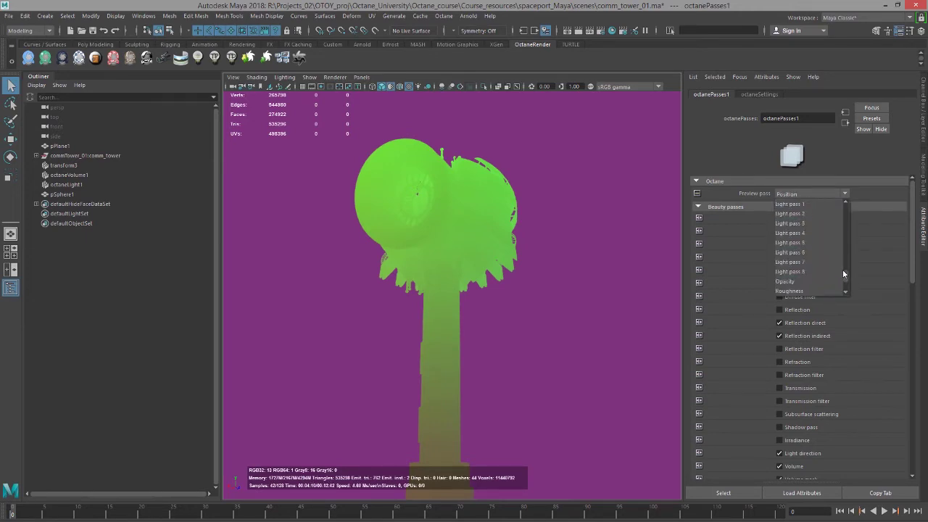
pyautogui.scroll(3, 841, 265)
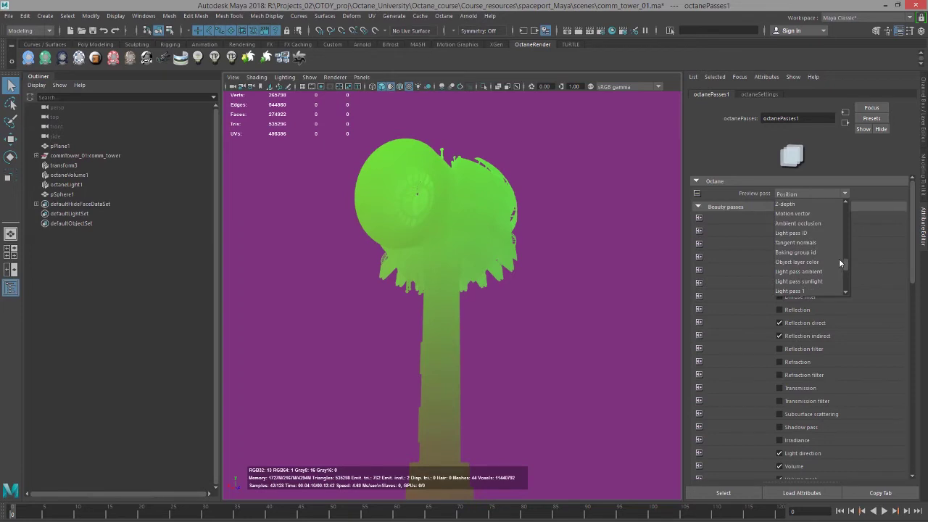
pyautogui.click(814, 222)
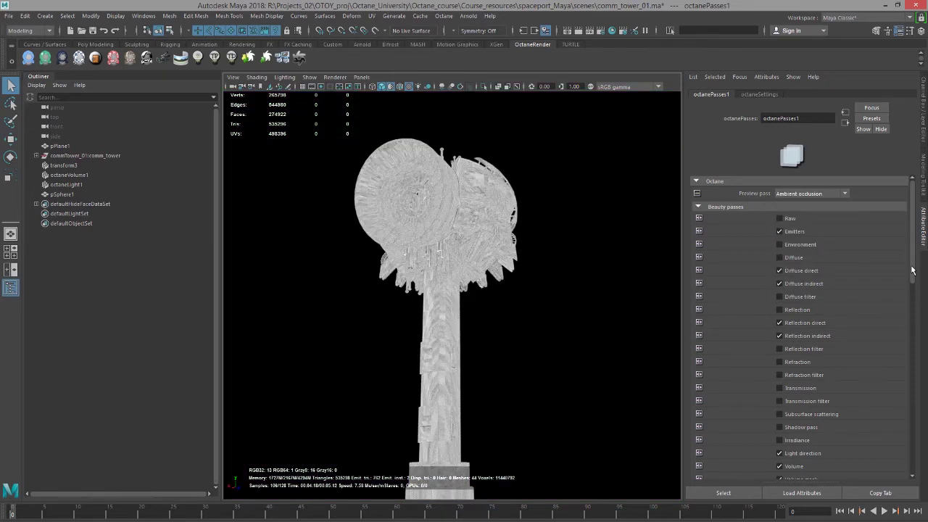
# Change the AO distance under Info passes from 3 to 50
pyautogui.moveTo(913, 270); pyautogui.dragTo(910, 462)
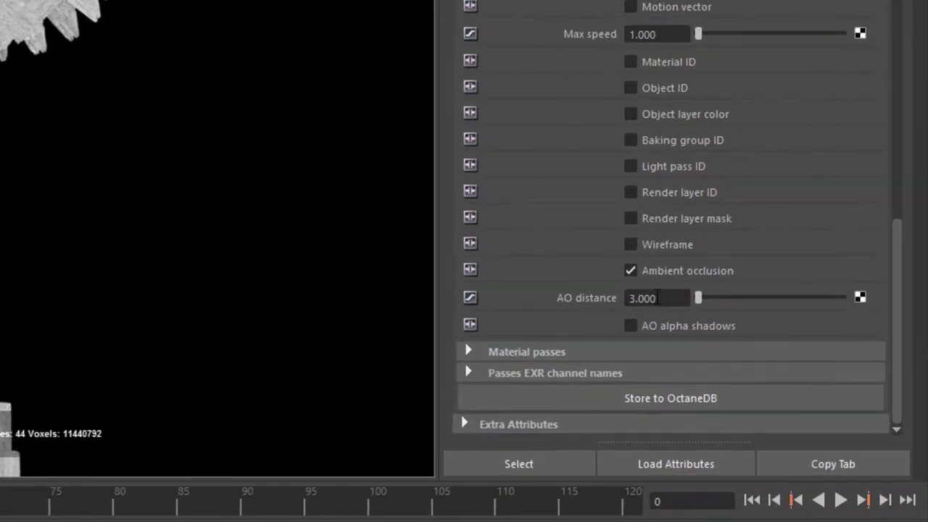
pyautogui.doubleClick(722, 354)
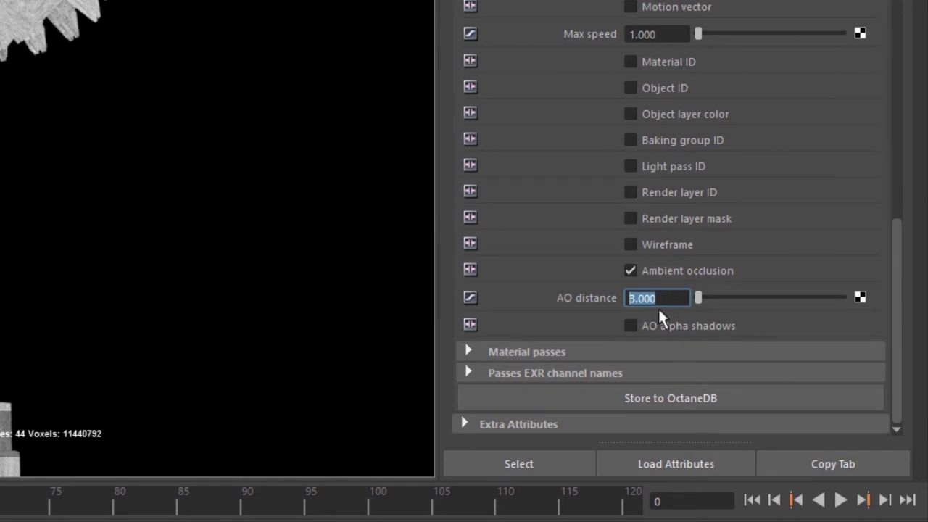
pyautogui.write('50')
pyautogui.press('Return')
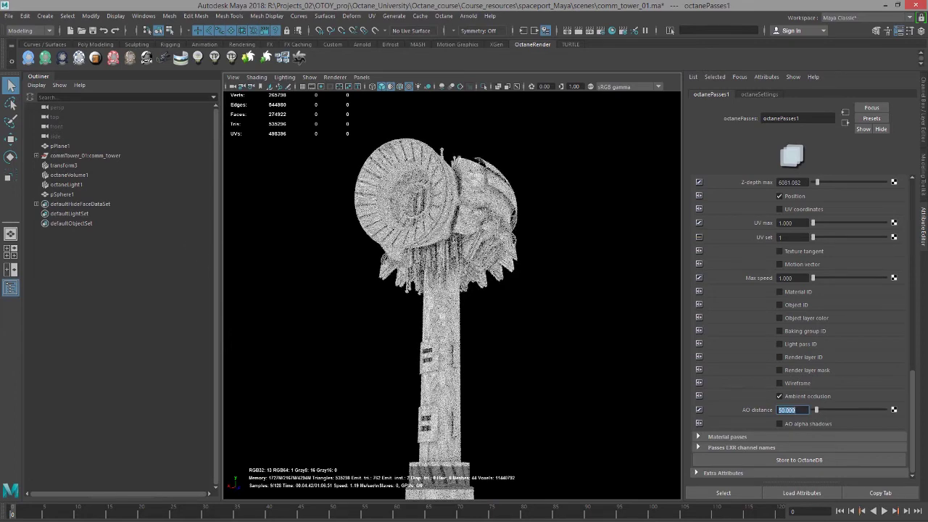
# Load the Octane kernel's attributes from Render Settings, then close that window
pyautogui.click(545, 30)
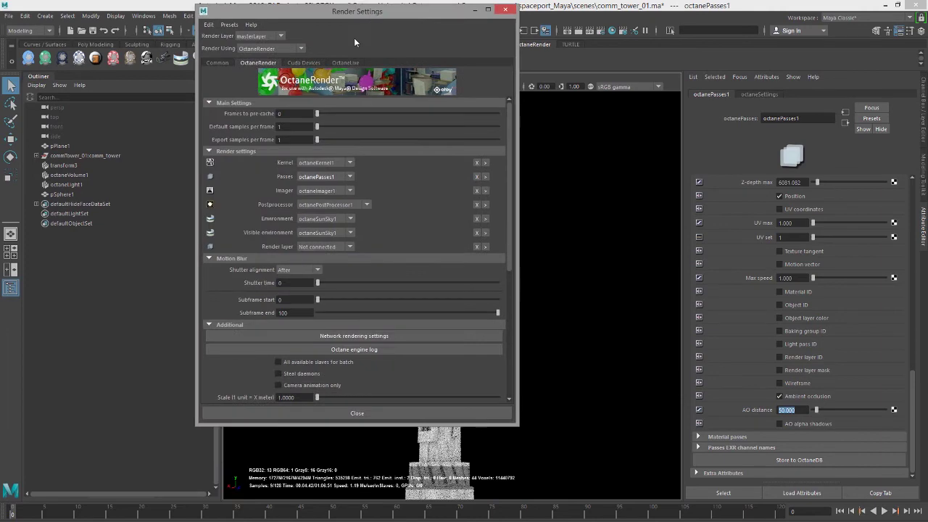
pyautogui.click(486, 163)
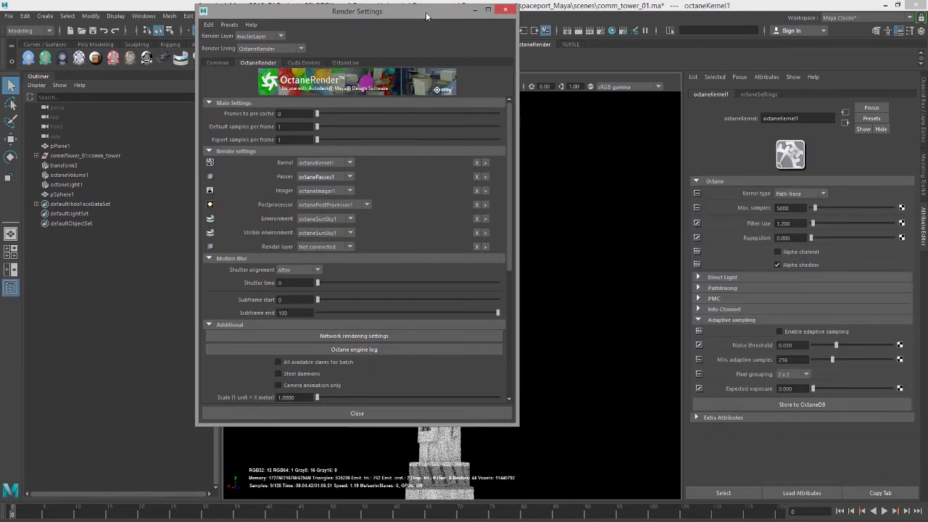
pyautogui.click(506, 10)
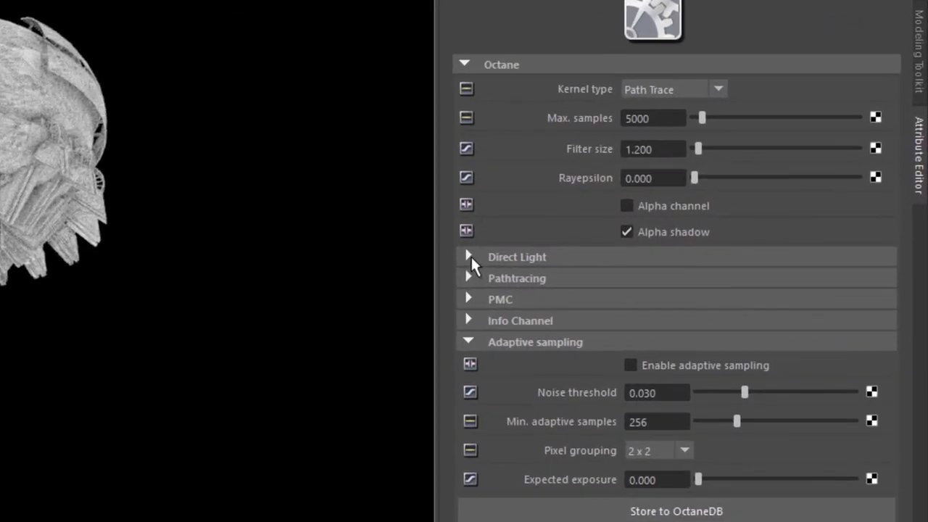
# Set the kernel's Rayepsilon to 0.1
pyautogui.click(666, 178)
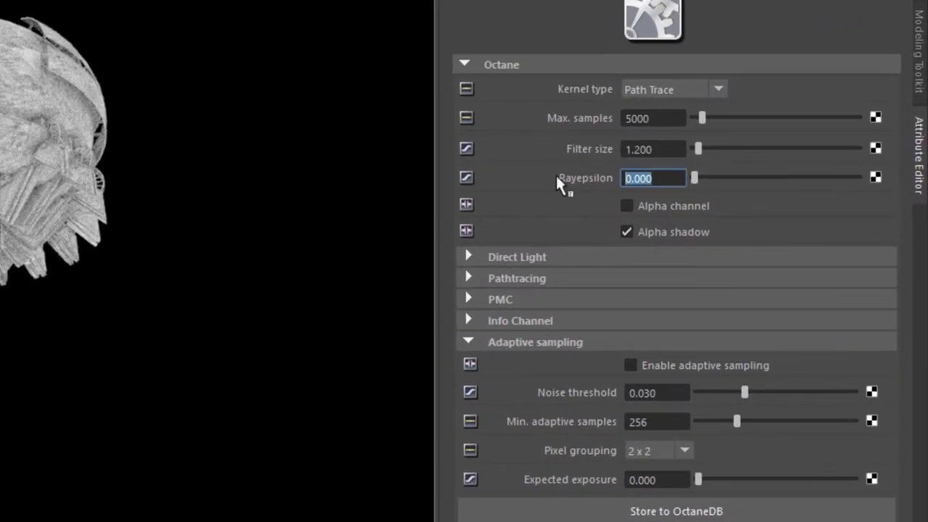
pyautogui.write('1')
pyautogui.press('Return')
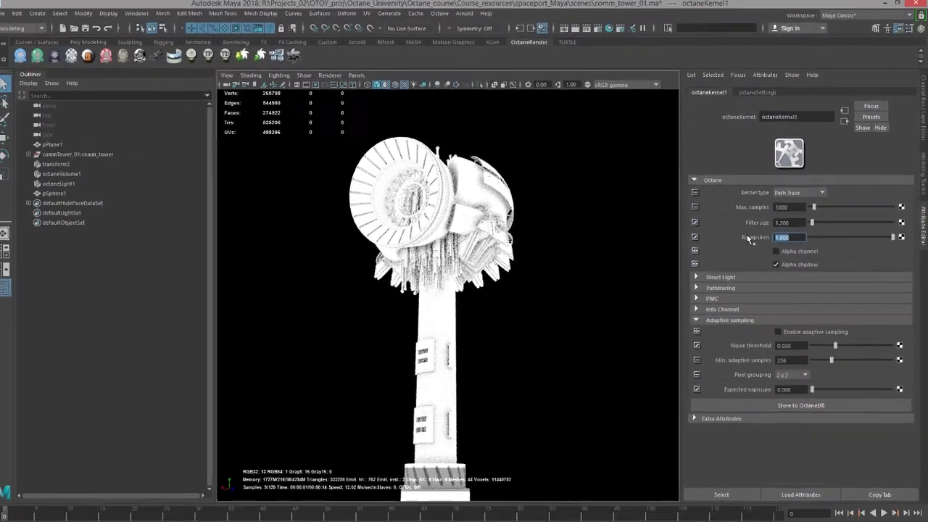
pyautogui.write('0.1')
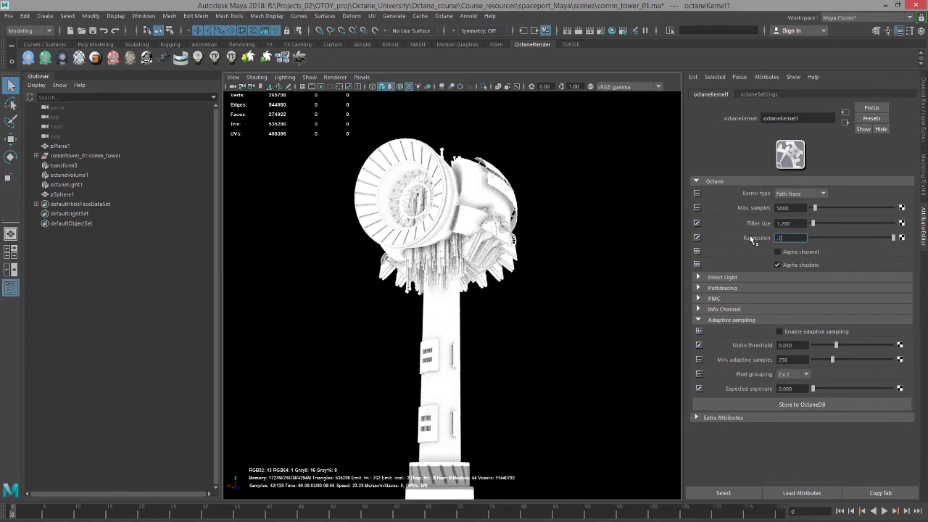
pyautogui.press('Return')
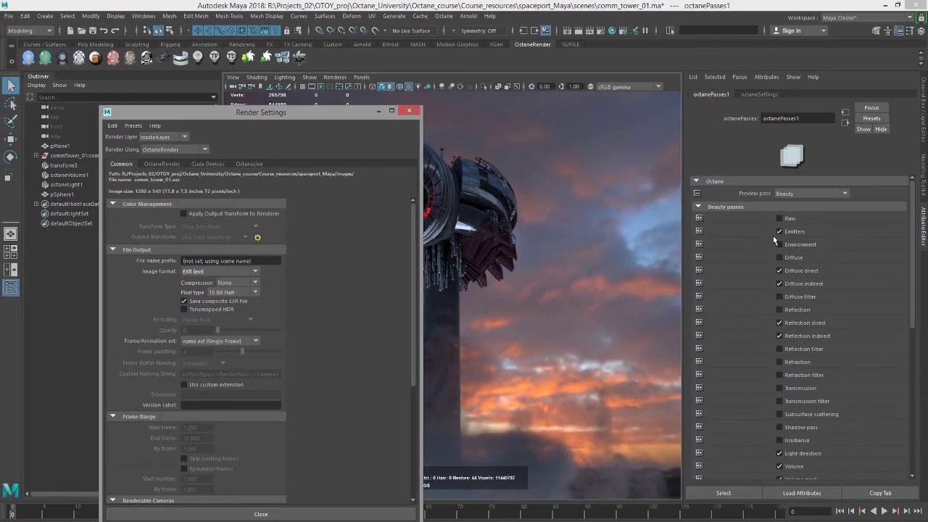
# Preview the Beauty pass again and keep EXR as the composite output image format
pyautogui.click(779, 282)
pyautogui.click(221, 270)
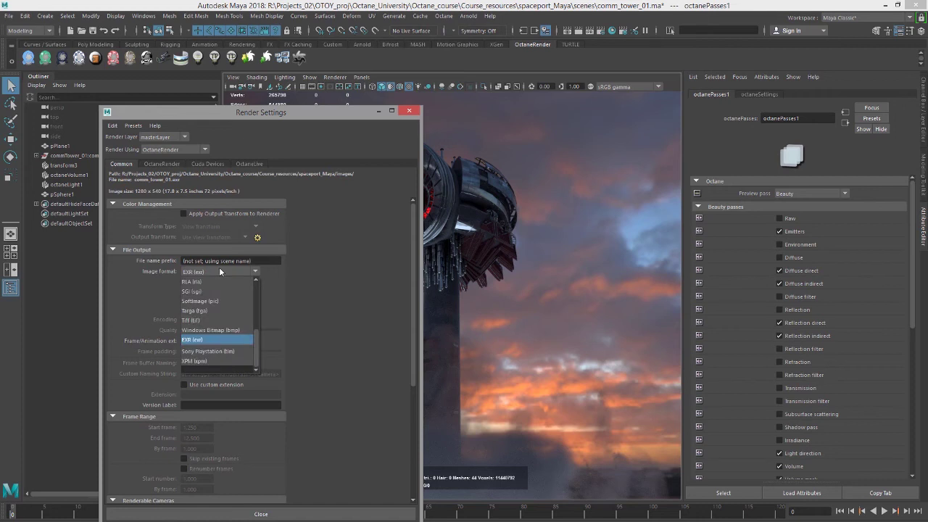
pyautogui.click(222, 271)
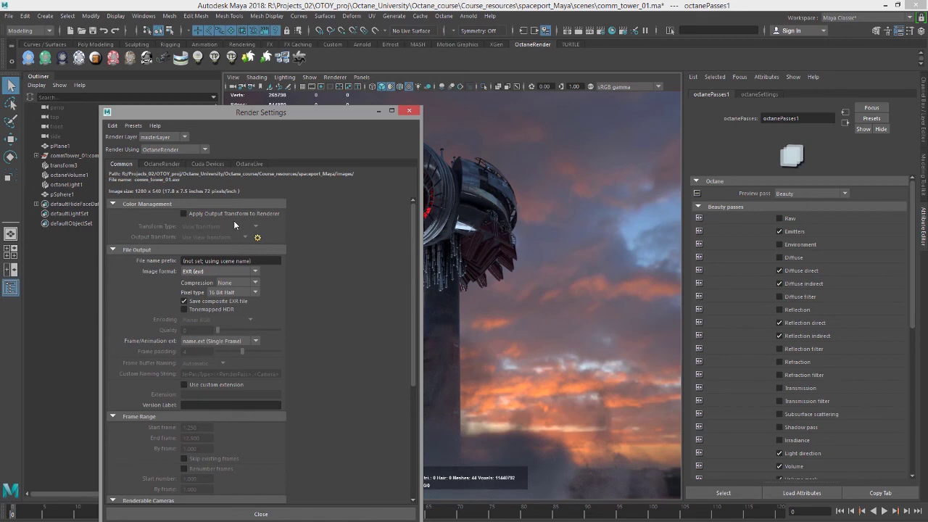
pyautogui.moveTo(308, 116); pyautogui.dragTo(0, 217)
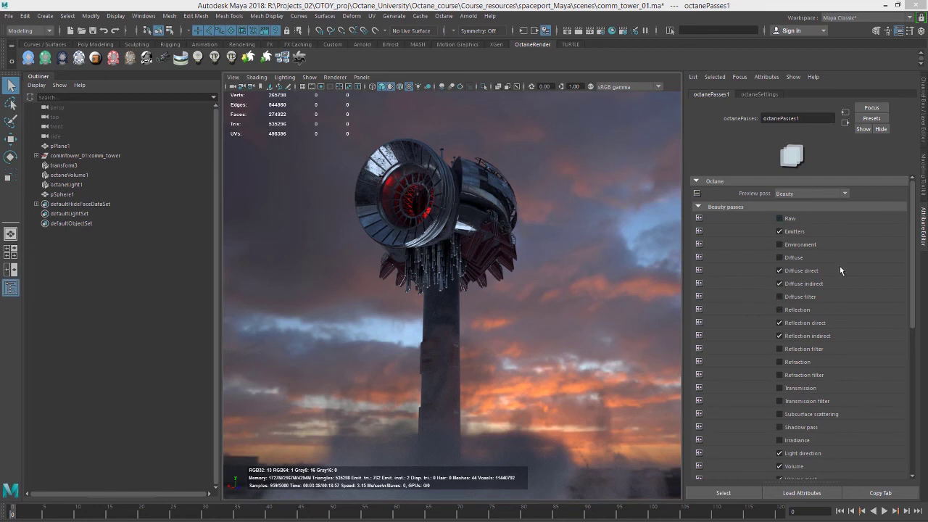
# In octanePasses1, expand the Beauty passes EXR channel names section
pyautogui.moveTo(915, 285); pyautogui.dragTo(904, 441)
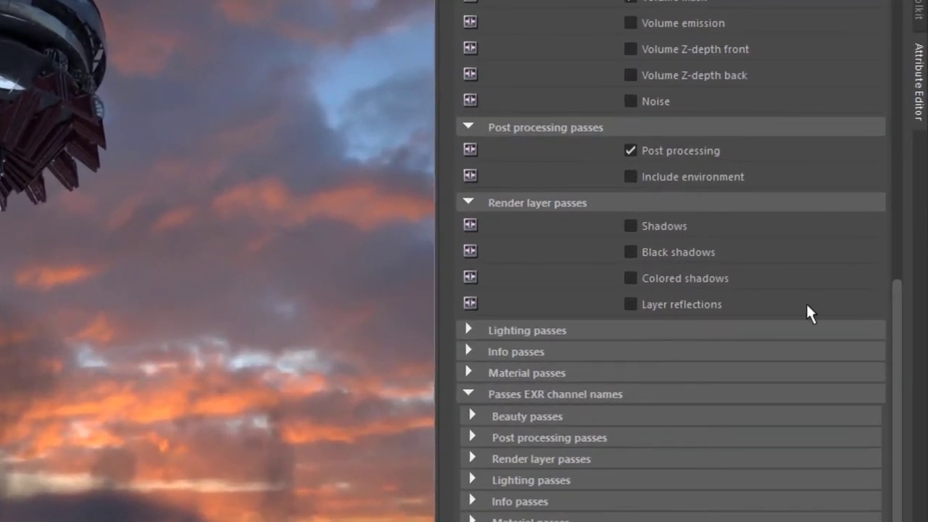
pyautogui.click(473, 415)
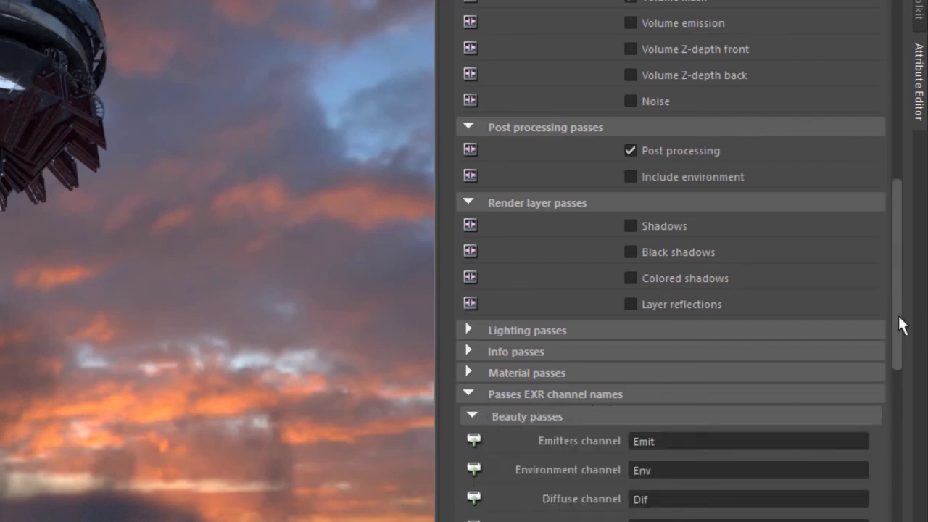
pyautogui.moveTo(899, 321); pyautogui.dragTo(916, 457)
pyautogui.scroll(1, 816, 373)
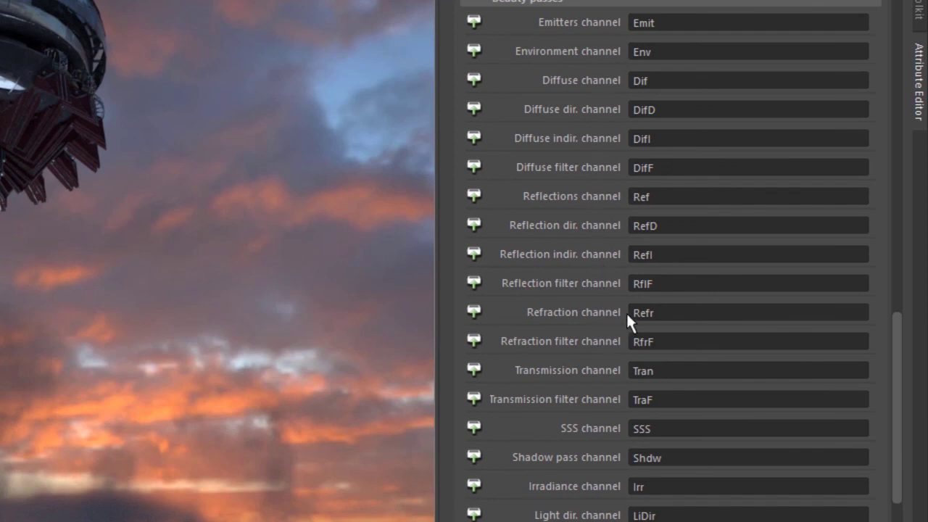
# Step through the Emit, Env, DifD, DifI, diffuse filter and reflection channel name fields
pyautogui.doubleClick(671, 23)
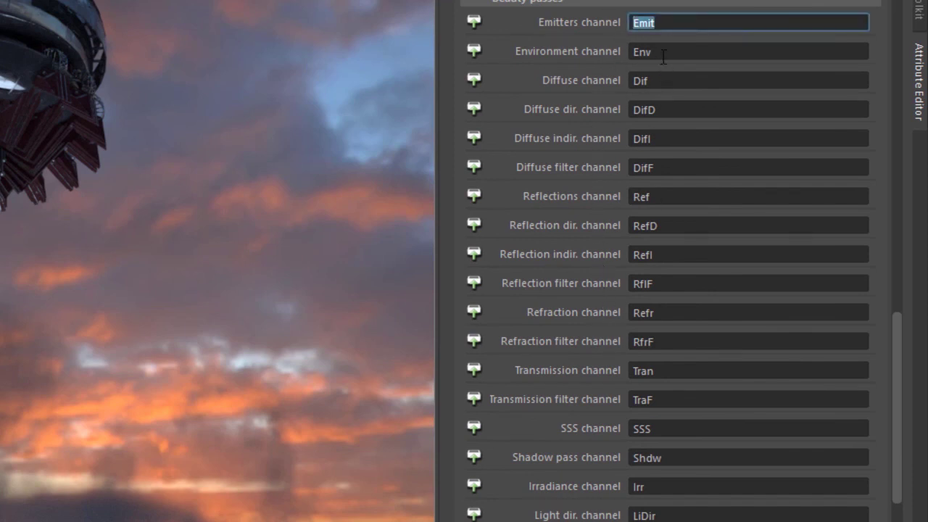
pyautogui.press('Tab')
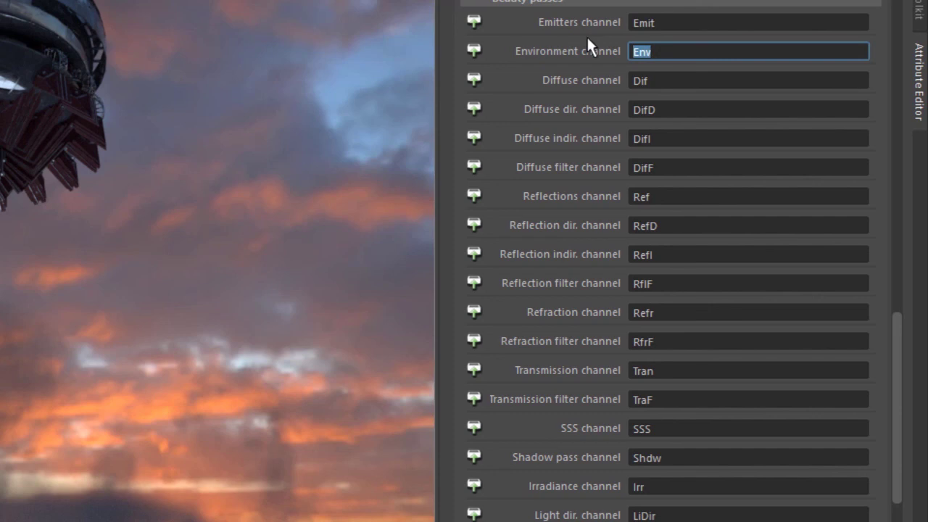
pyautogui.click(688, 105)
pyautogui.click(686, 142)
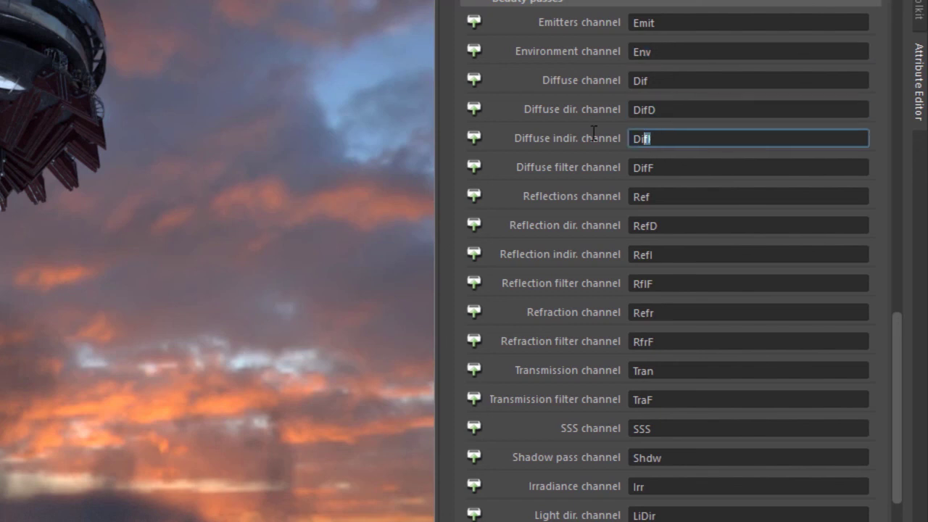
pyautogui.click(667, 166)
pyautogui.click(669, 189)
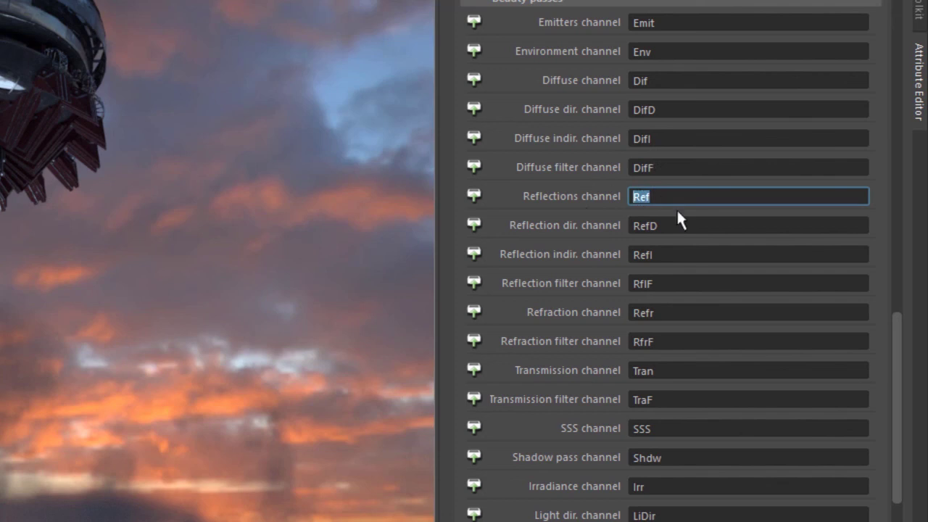
pyautogui.click(682, 21)
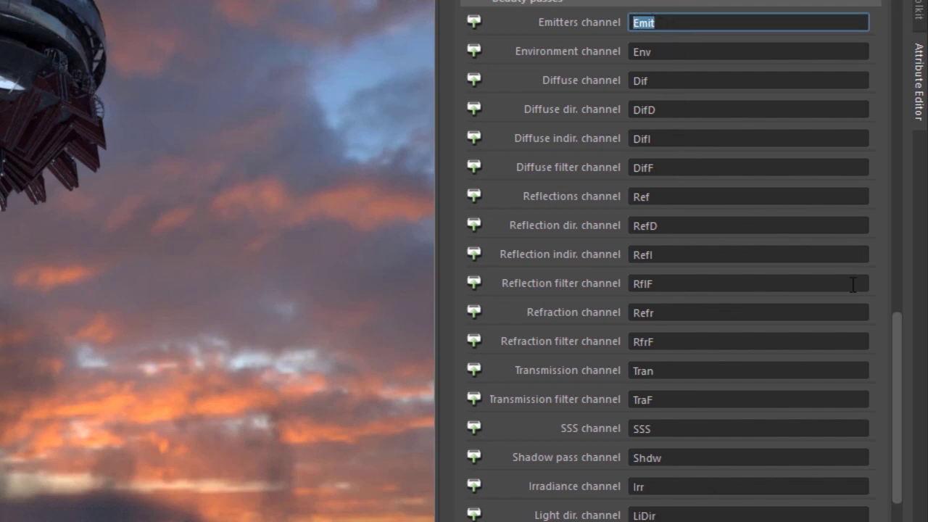
pyautogui.moveTo(899, 335); pyautogui.dragTo(856, 2)
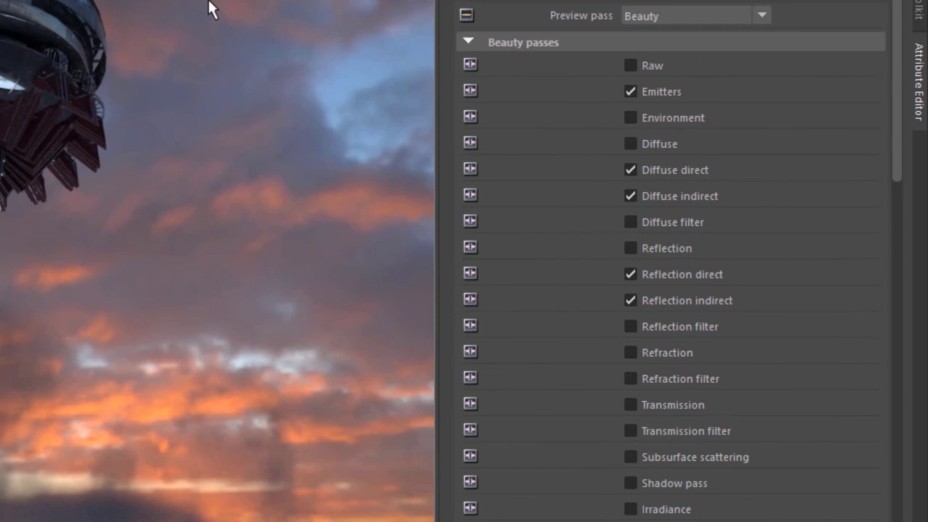